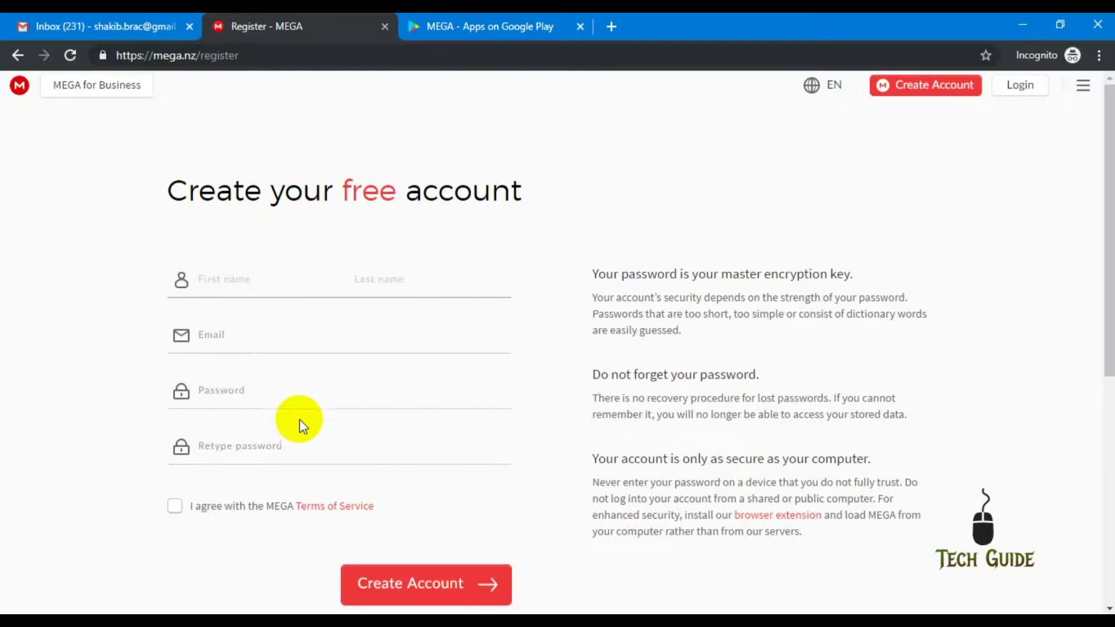
- Fill in the registration form with the name, e-mail and password, accept the Terms of Service, and create the account
click(418, 584)
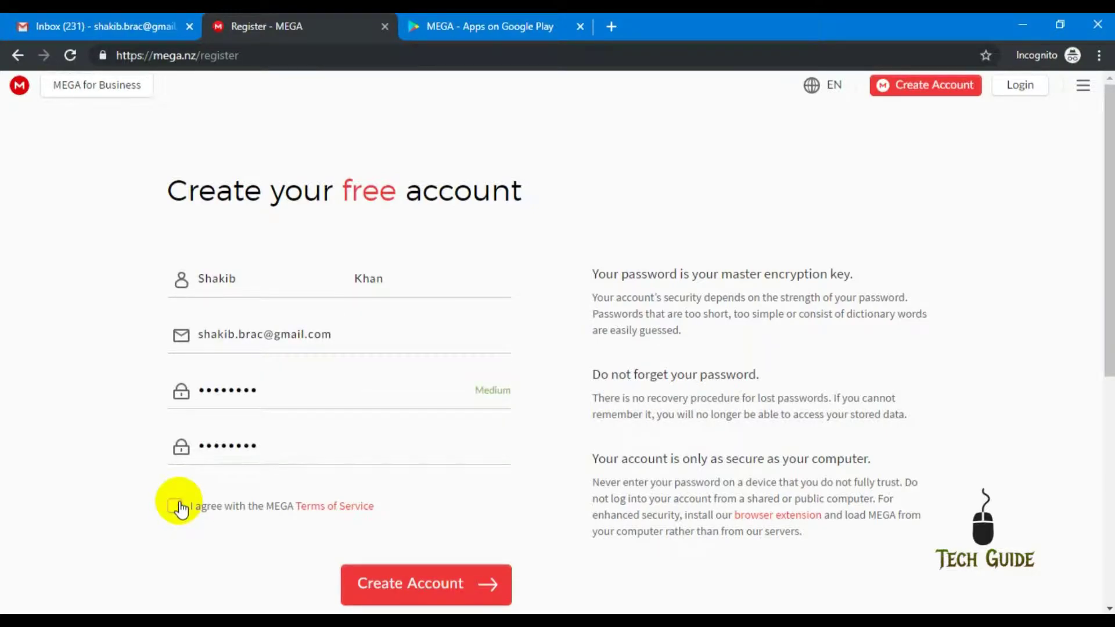
click(176, 506)
click(381, 587)
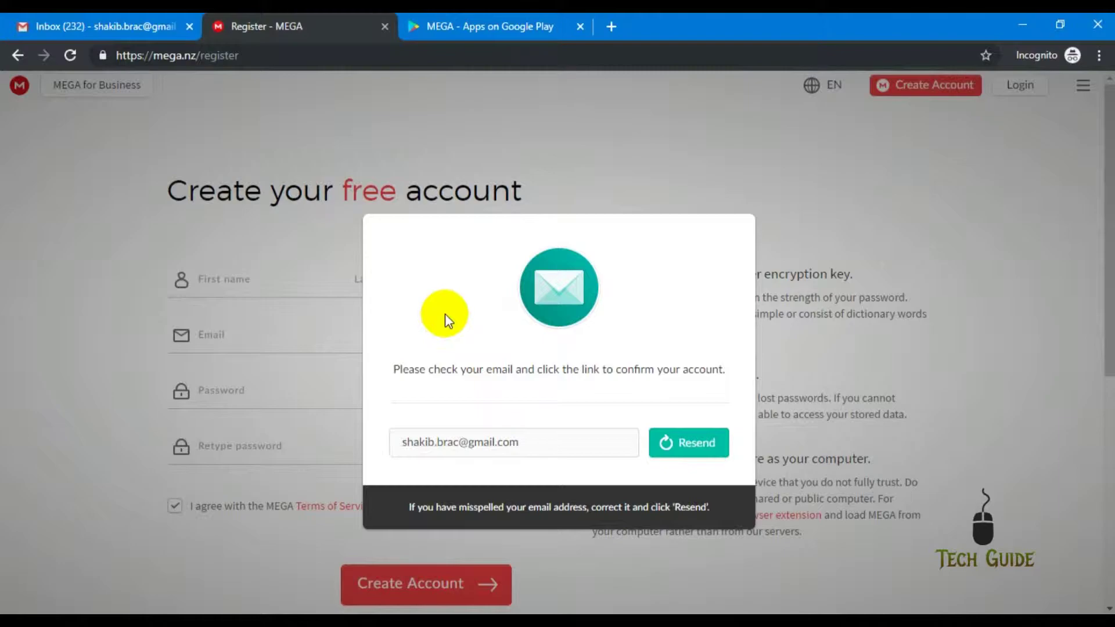
- Switch to Gmail, open the MEGA Email Verification Required message, and verify the e-mail address from it
click(127, 25)
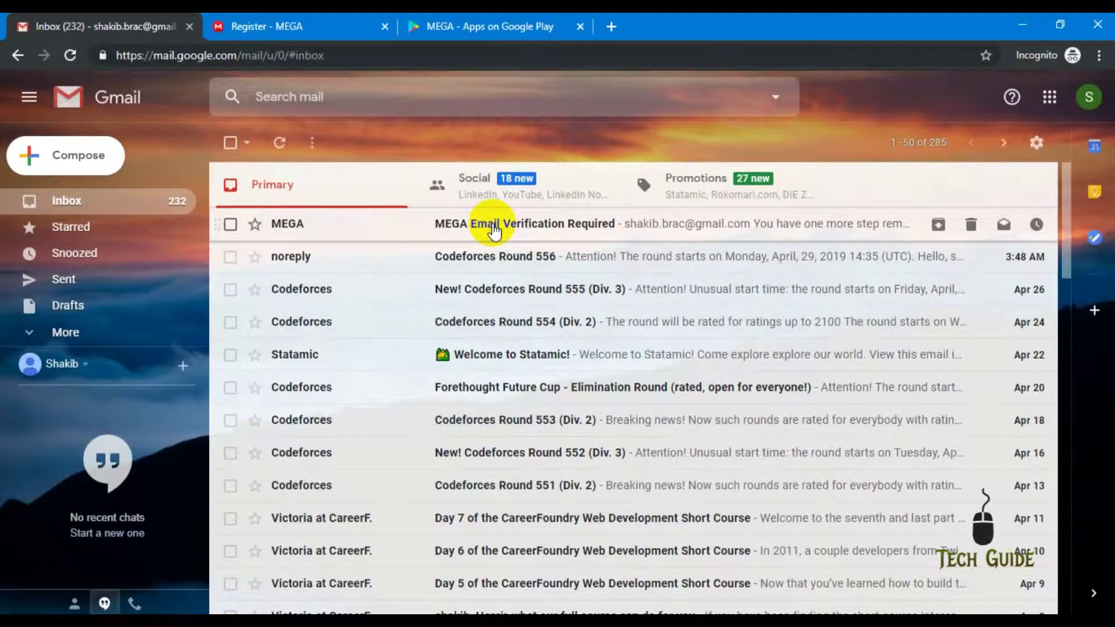
click(494, 231)
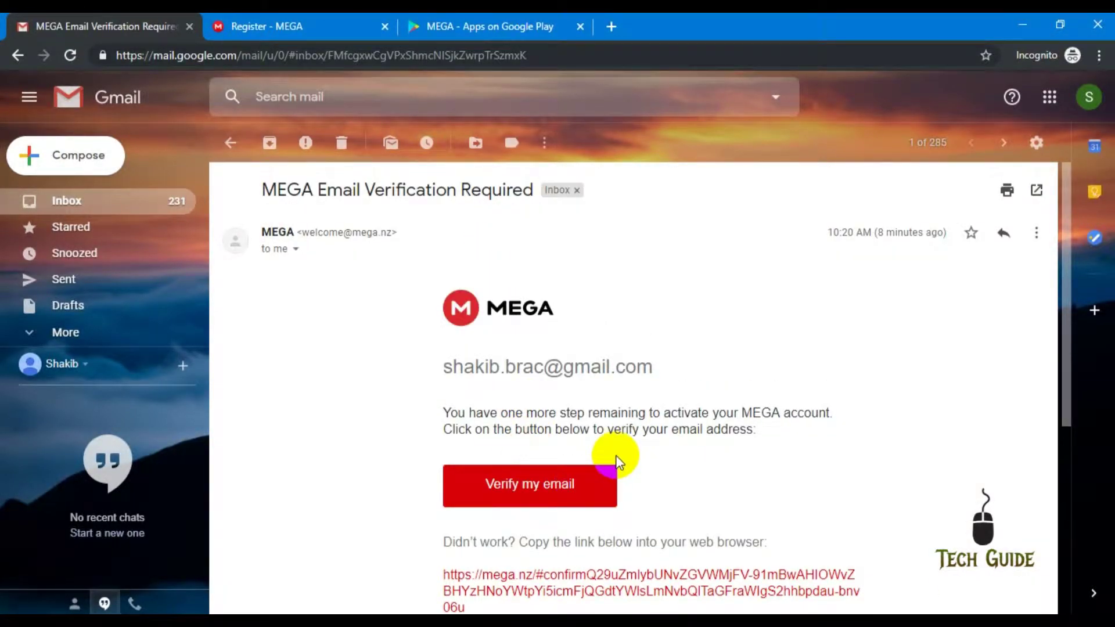
scroll(618, 462, down, 3)
click(520, 317)
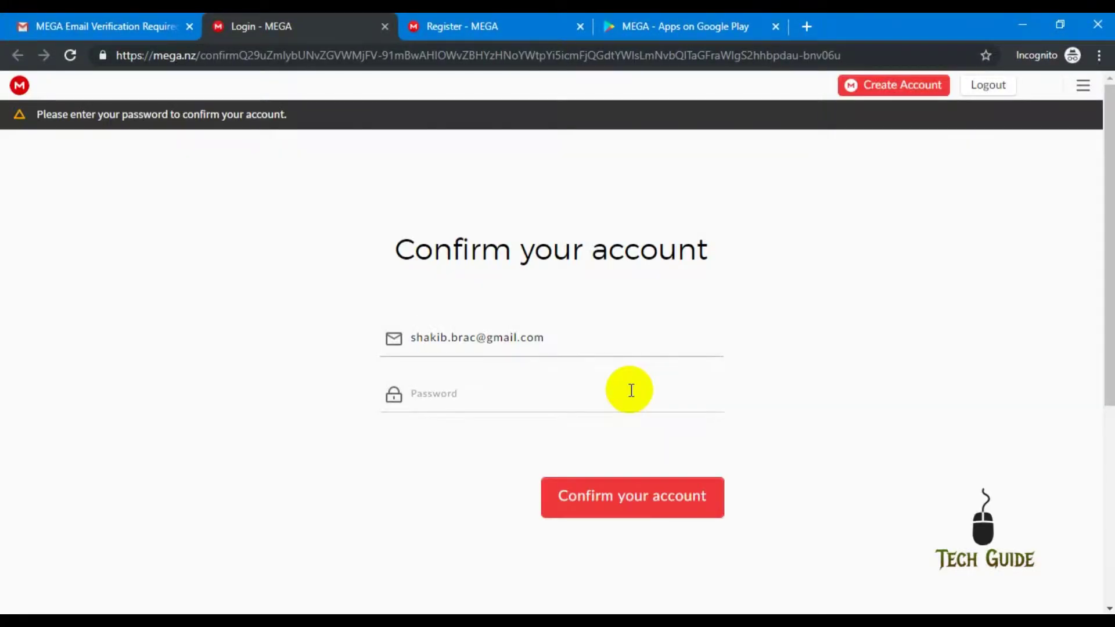
- Enter the account password and confirm the new MEGA account
click(478, 396)
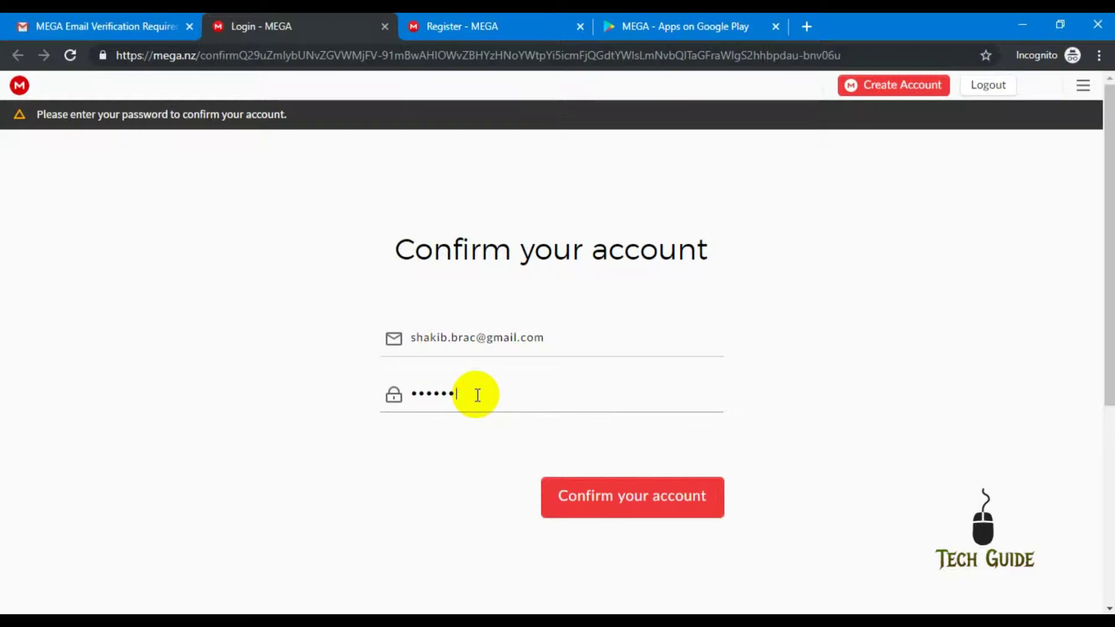
click(683, 496)
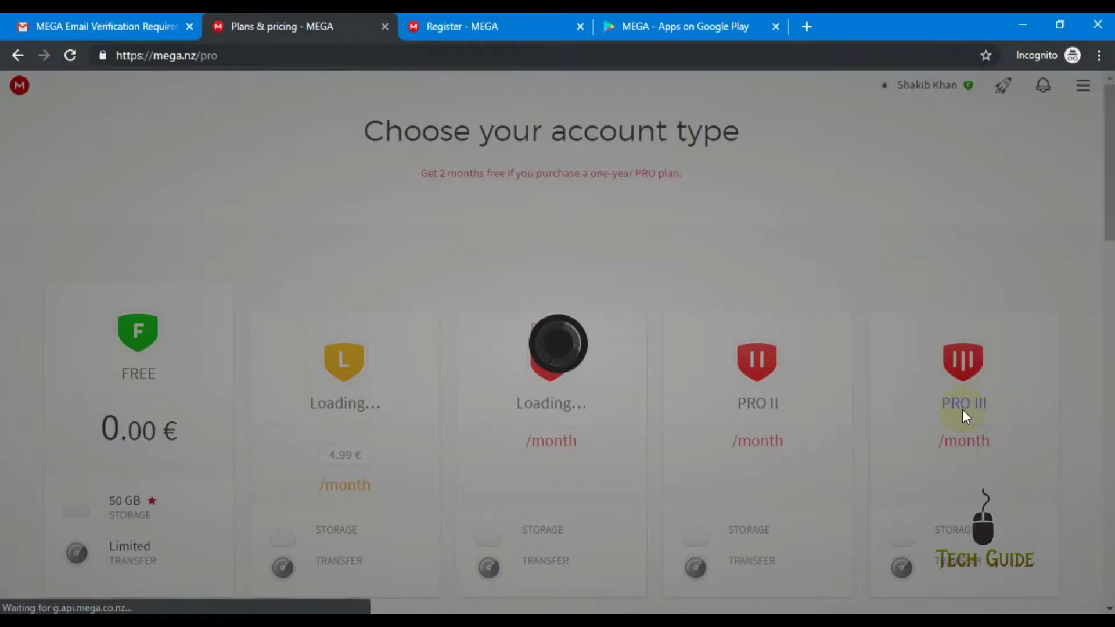
- Choose the FREE account type with 50 GB storage and skip the desktop app download
scroll(340, 427, down, 3)
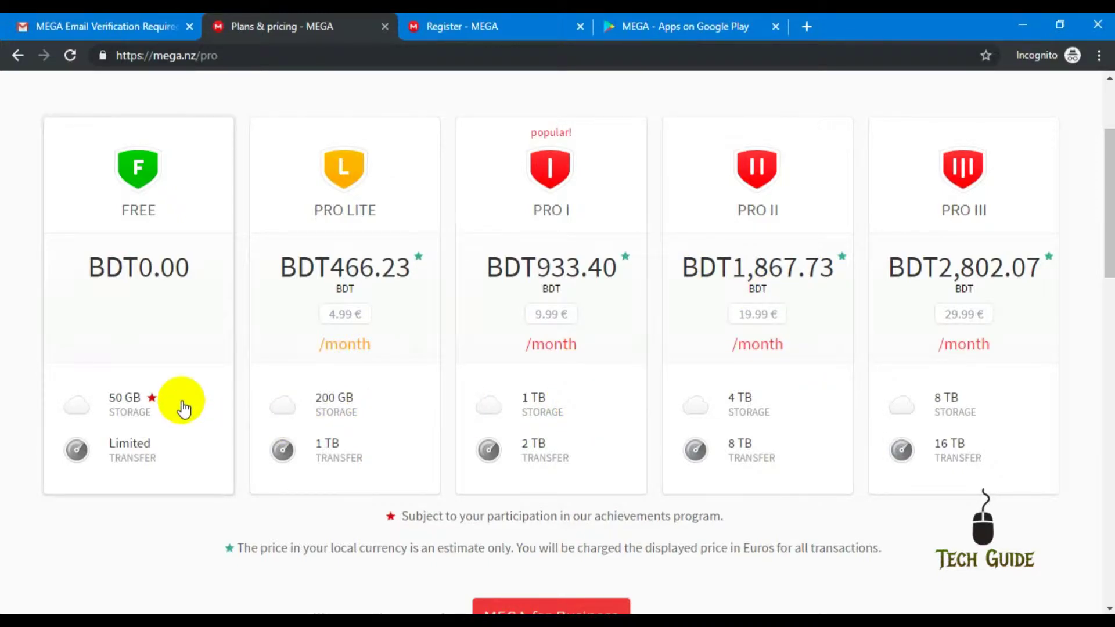
scroll(182, 398, down, 3)
scroll(181, 399, up, 3)
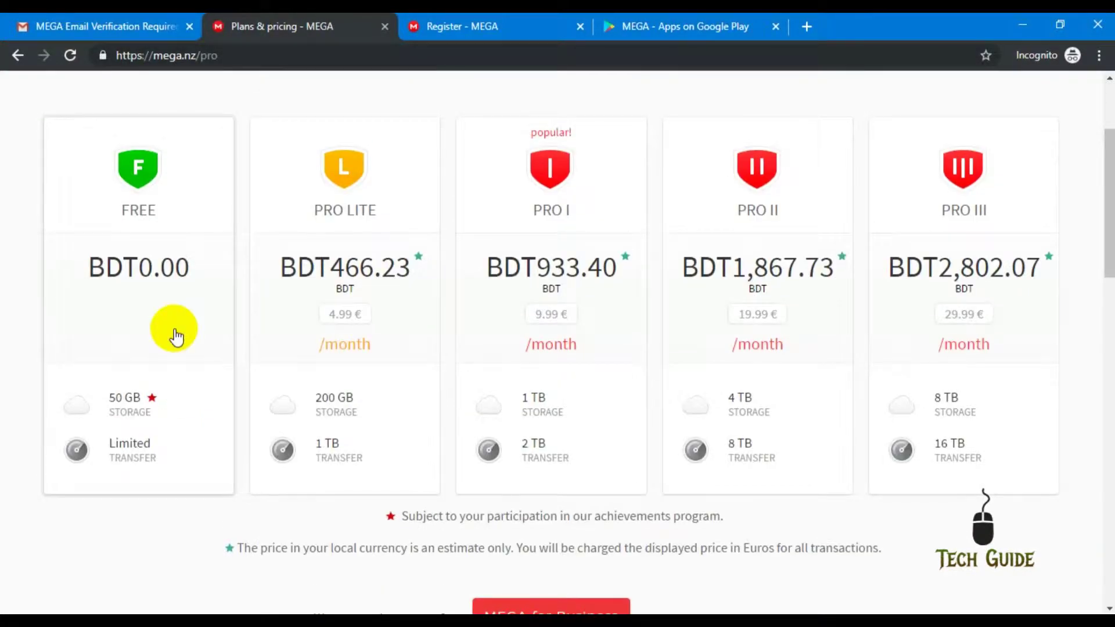
click(161, 308)
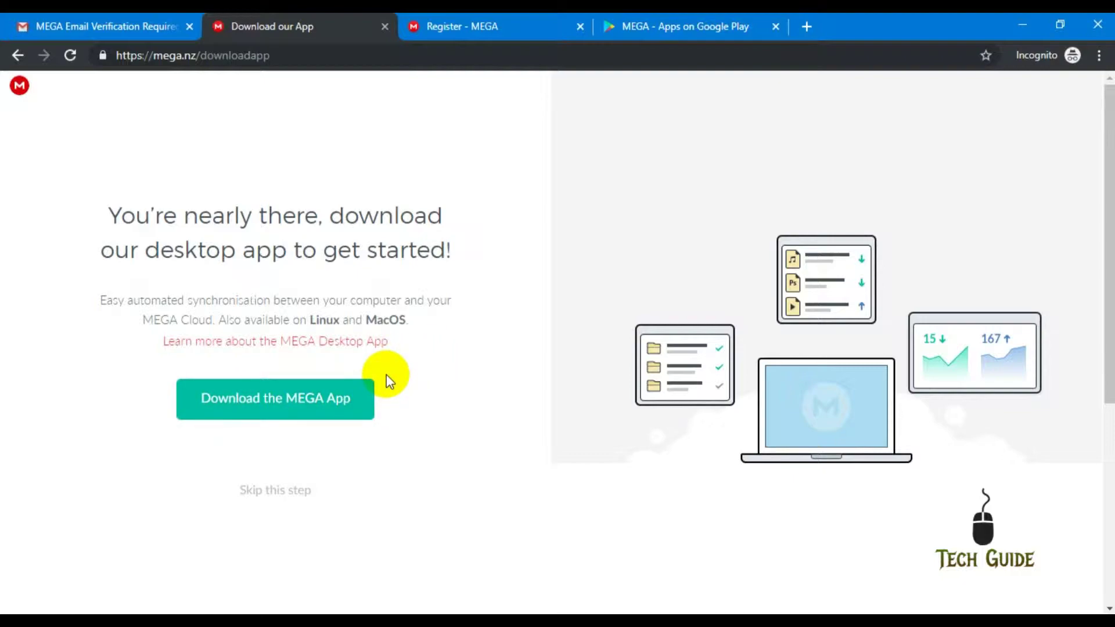
click(301, 496)
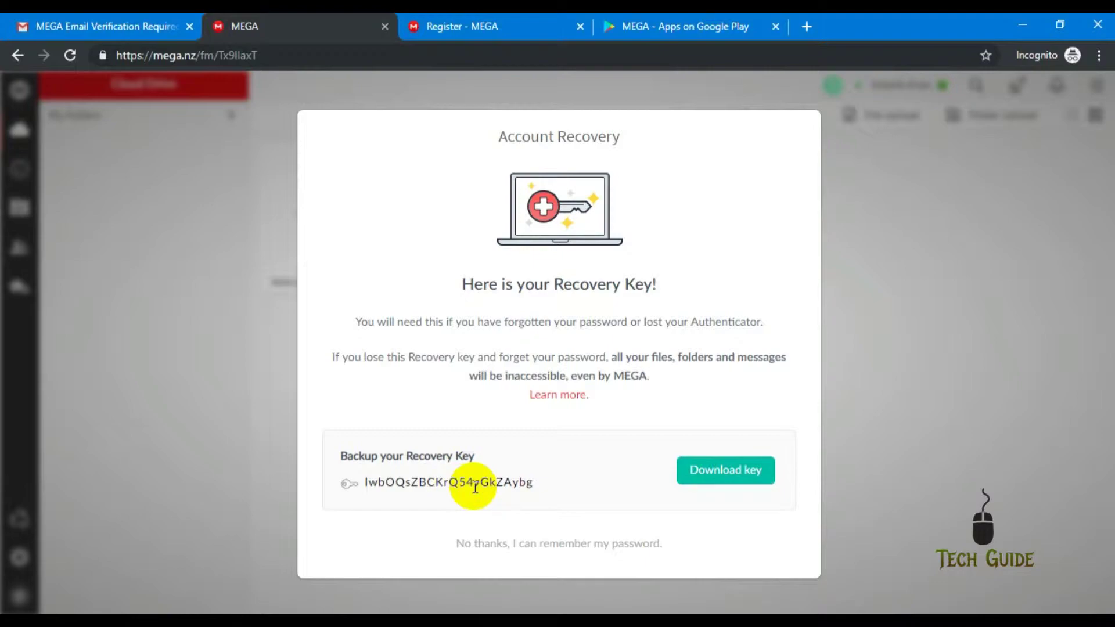
- Download the account recovery key and dismiss the Account Recovery dialog
click(736, 474)
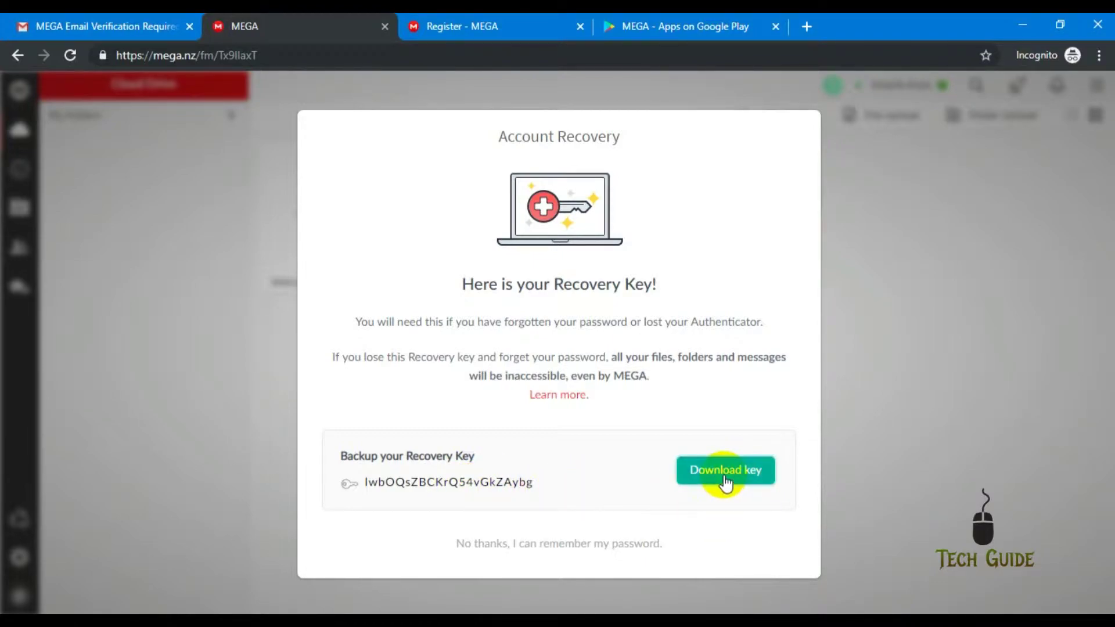
click(724, 478)
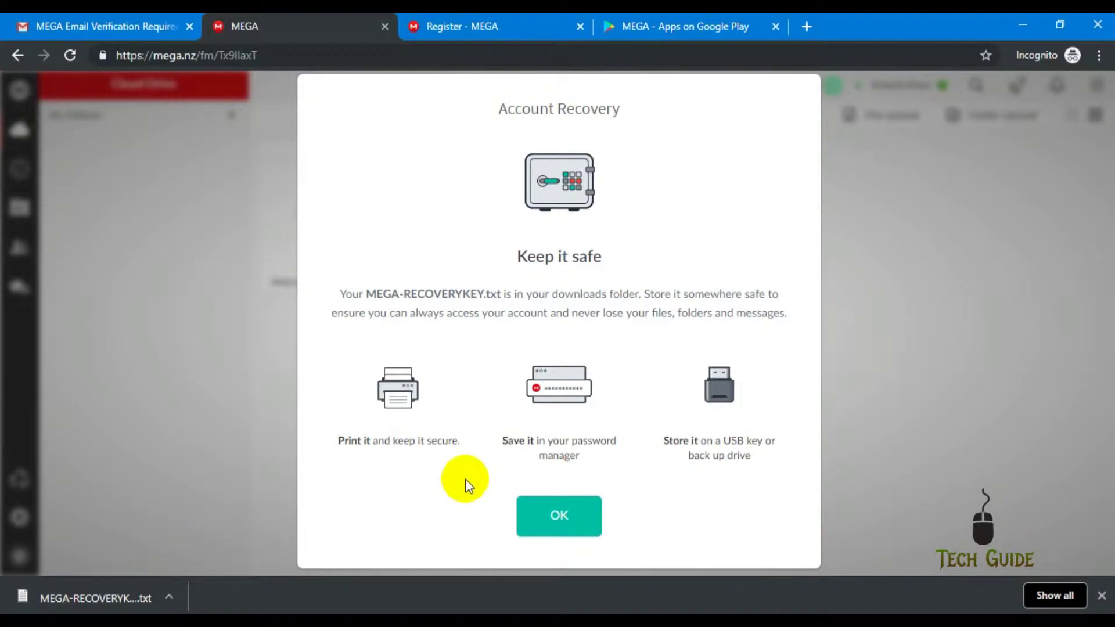
click(554, 514)
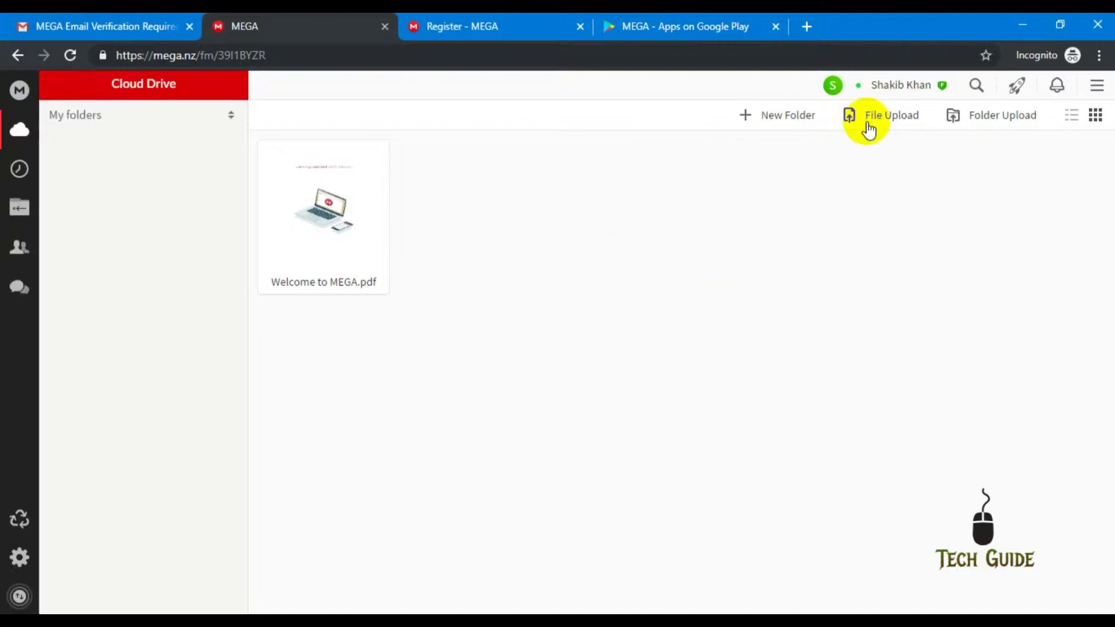
- Create a new folder named First in the Cloud Drive
click(789, 119)
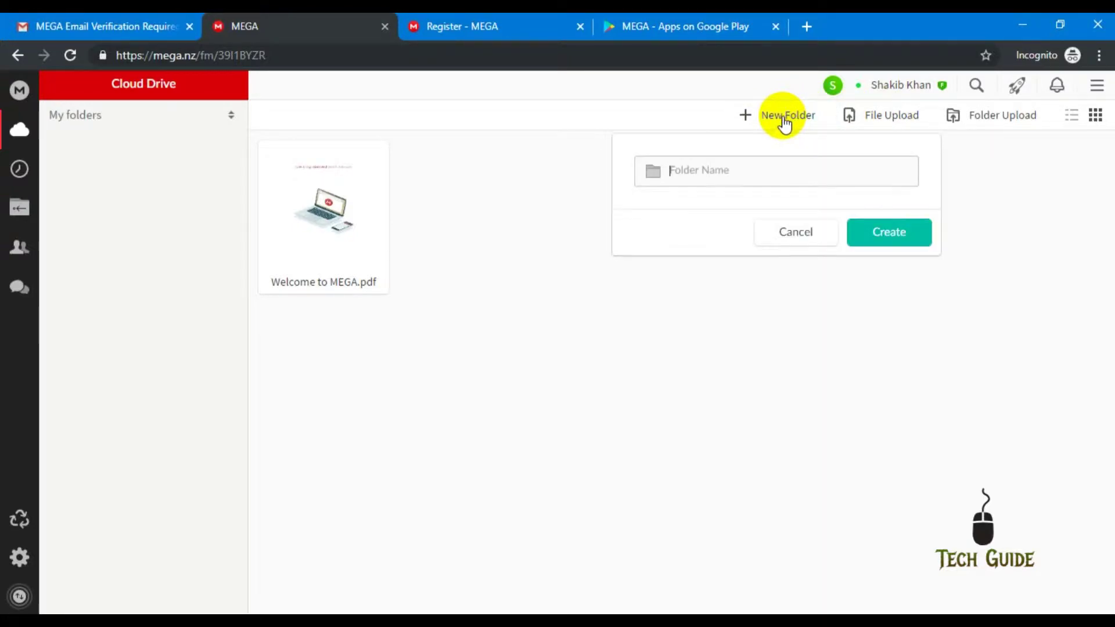
text(First)
click(887, 231)
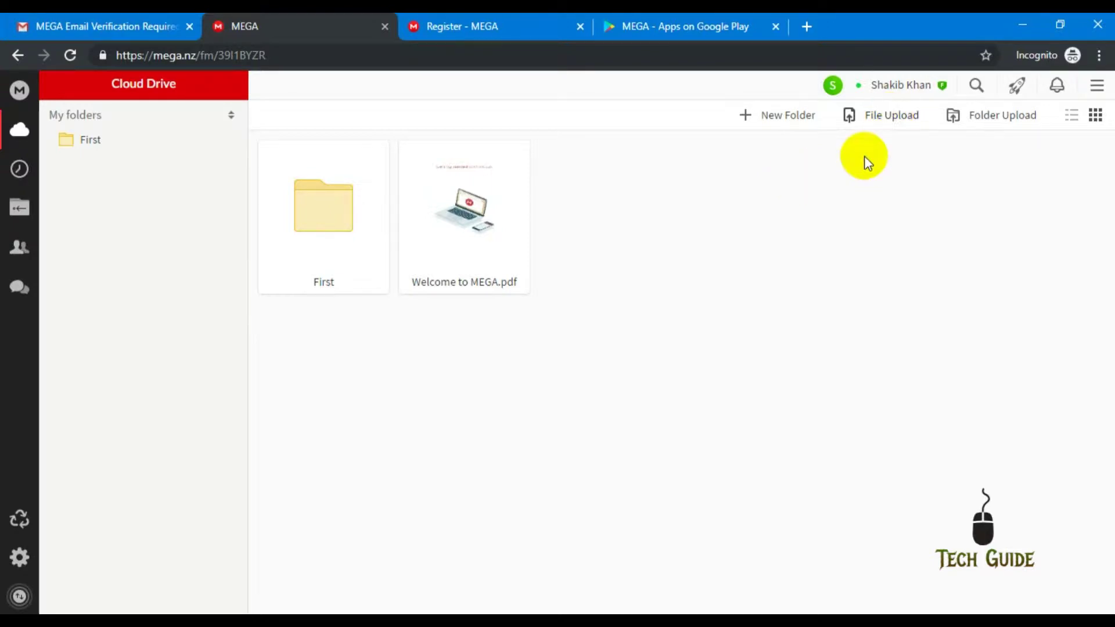
- Upload the file imp link.txt from the Aff folder to the Cloud Drive
click(893, 119)
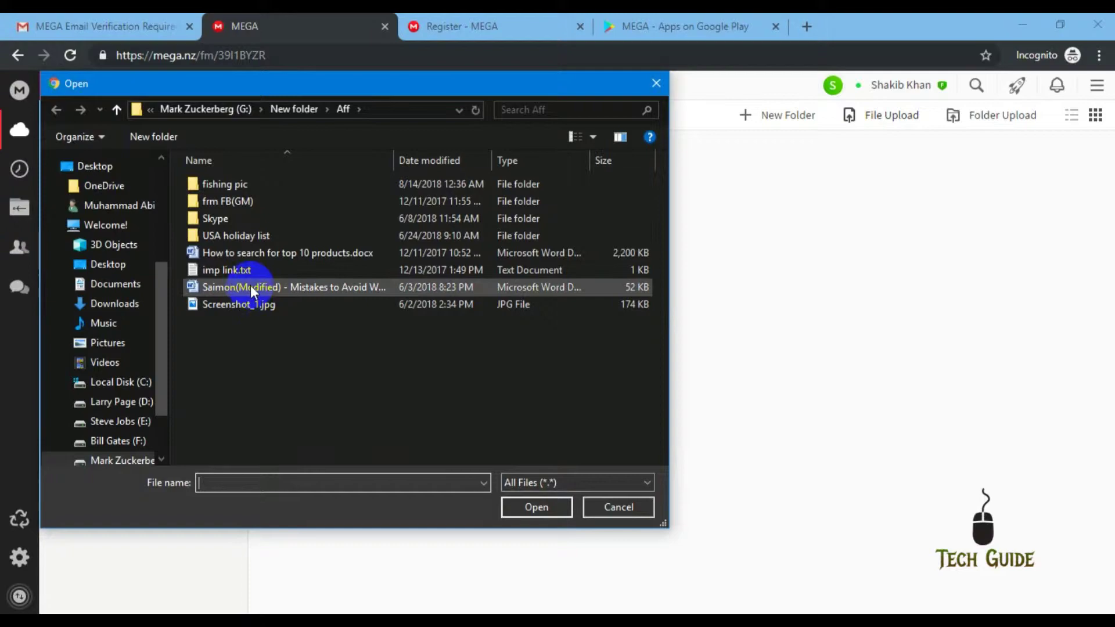
click(227, 271)
click(531, 506)
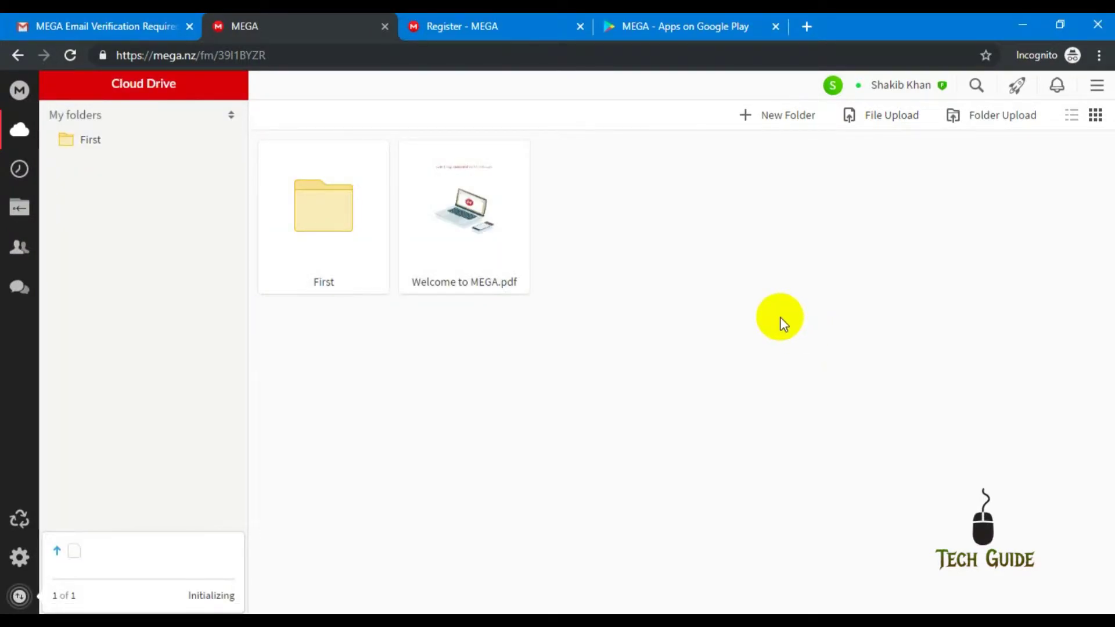
click(19, 596)
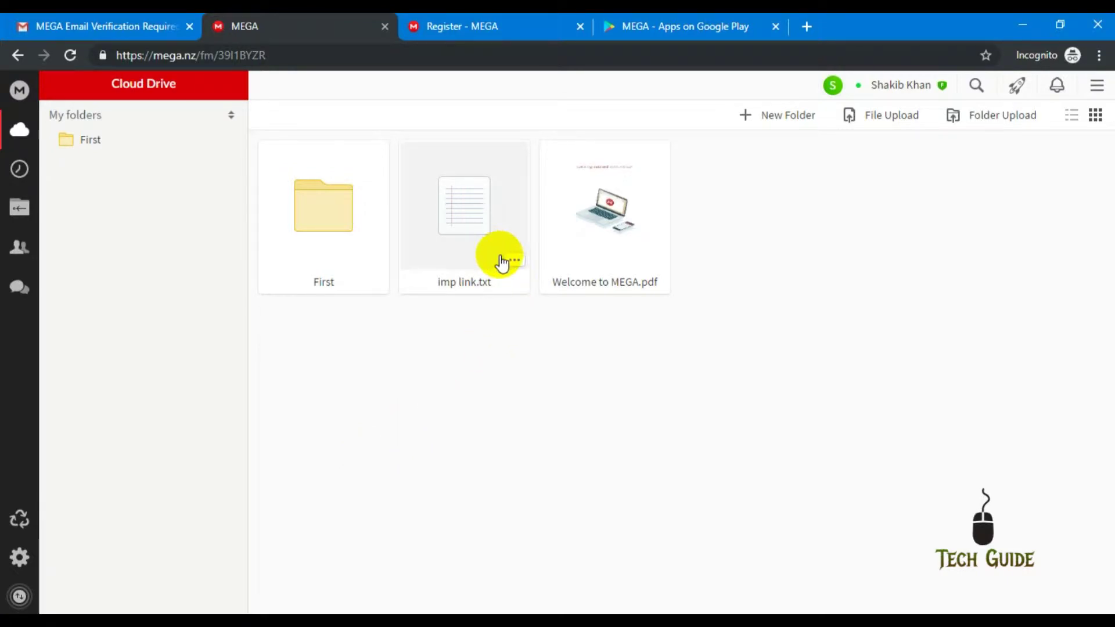
- Upload the Imp file folder from the F: drive to the Cloud Drive and allow the browser to upload its contents
click(999, 117)
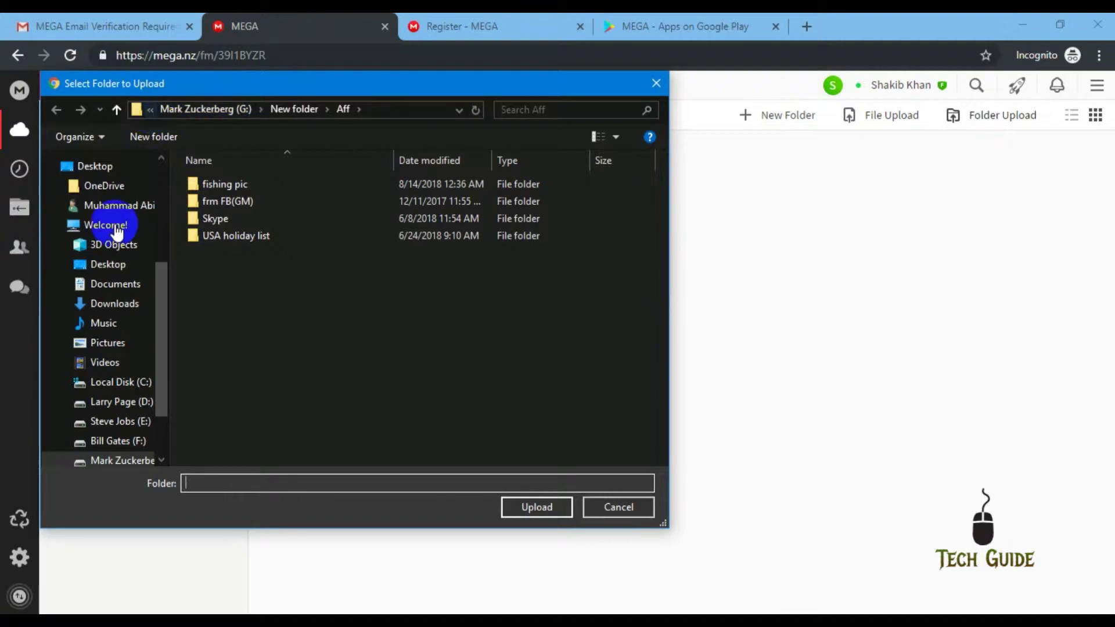
scroll(92, 401, down, 1)
click(127, 397)
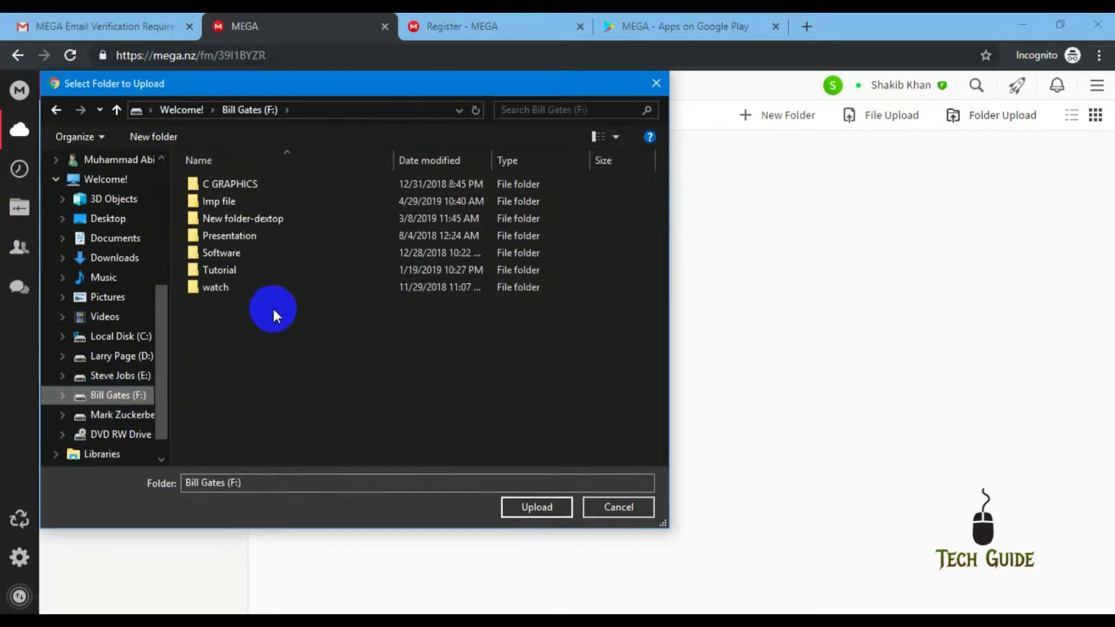
click(210, 200)
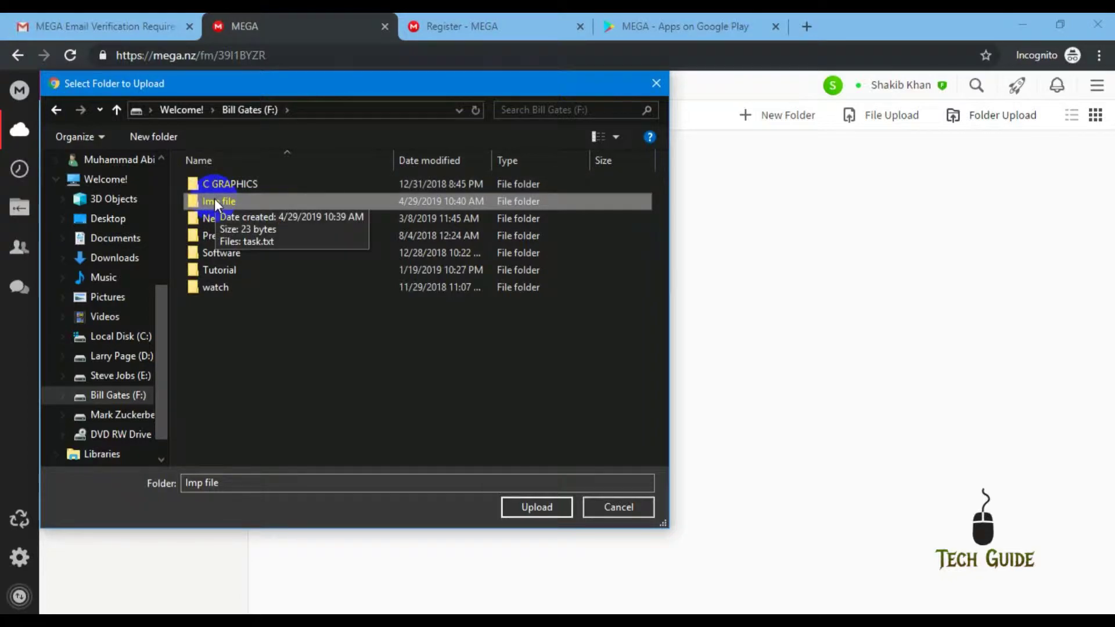
click(515, 507)
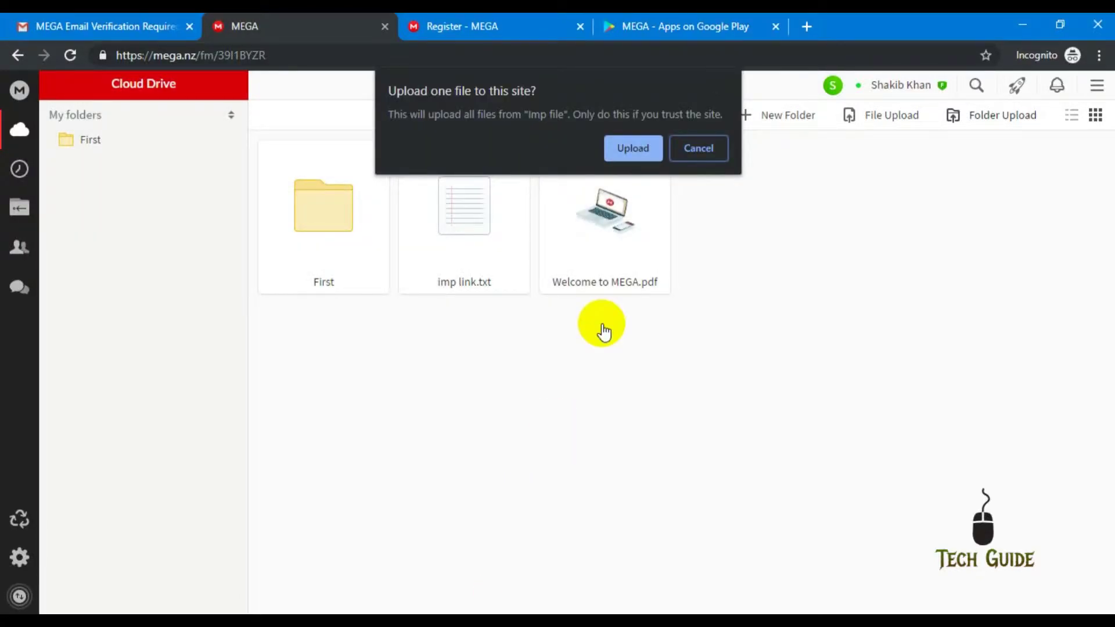
click(620, 148)
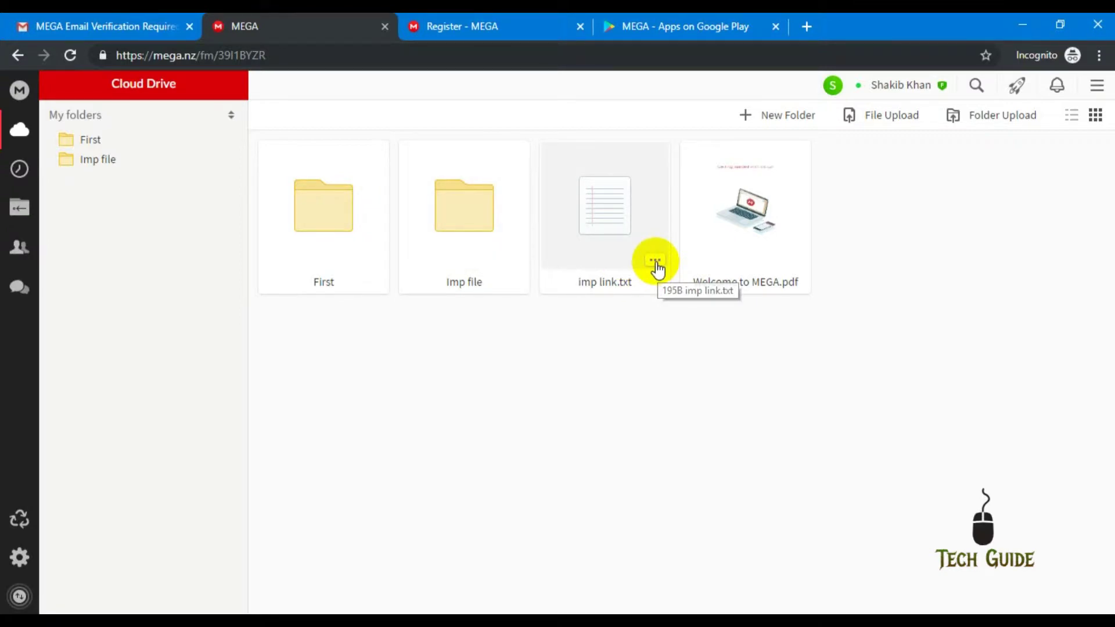
- Look over the download options for imp link.txt and generate its export link with the decryption key included
click(656, 263)
click(655, 261)
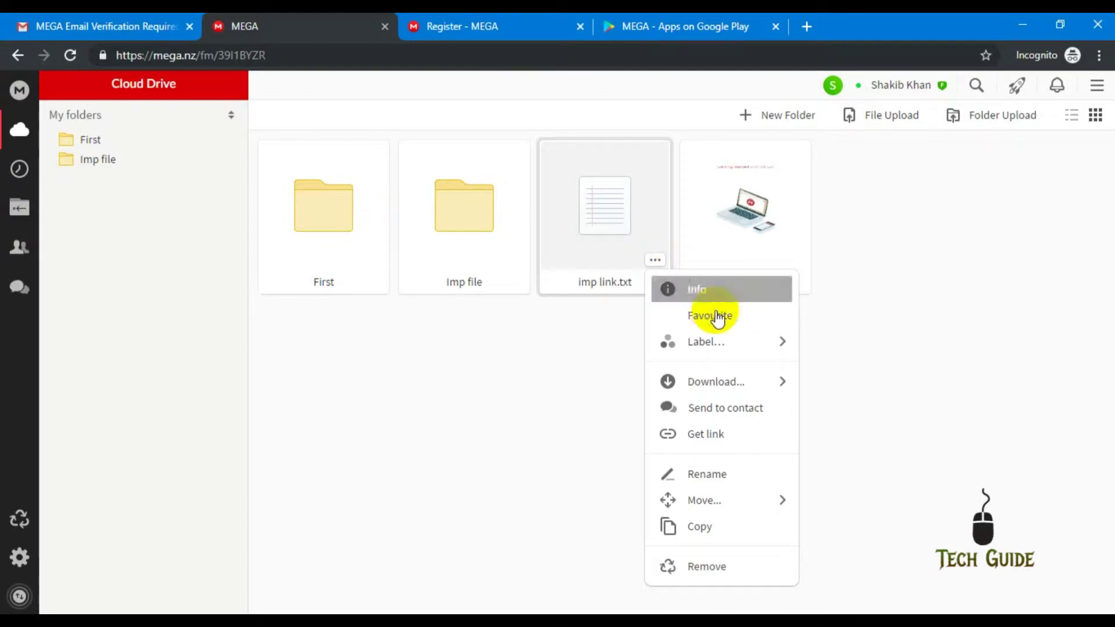
mouse_move(759, 390)
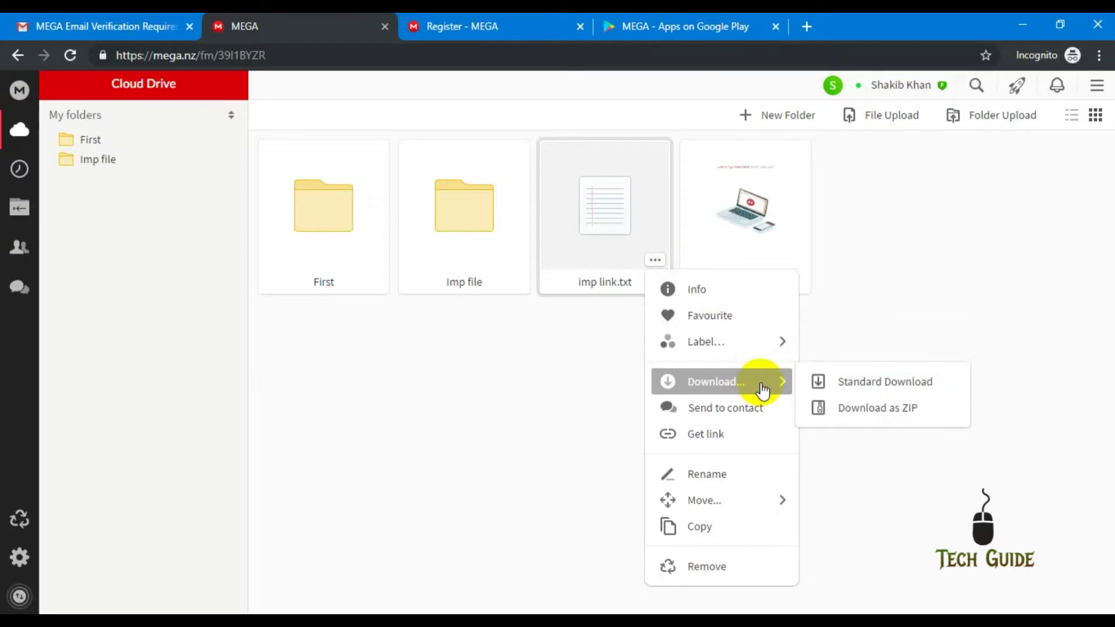
click(832, 393)
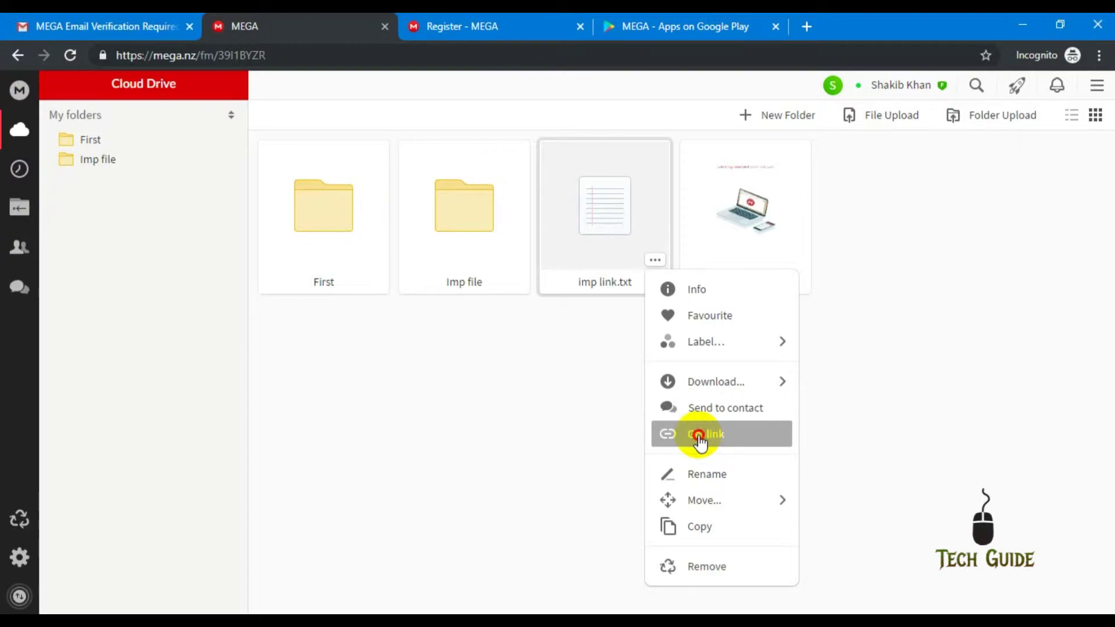
click(699, 437)
click(765, 516)
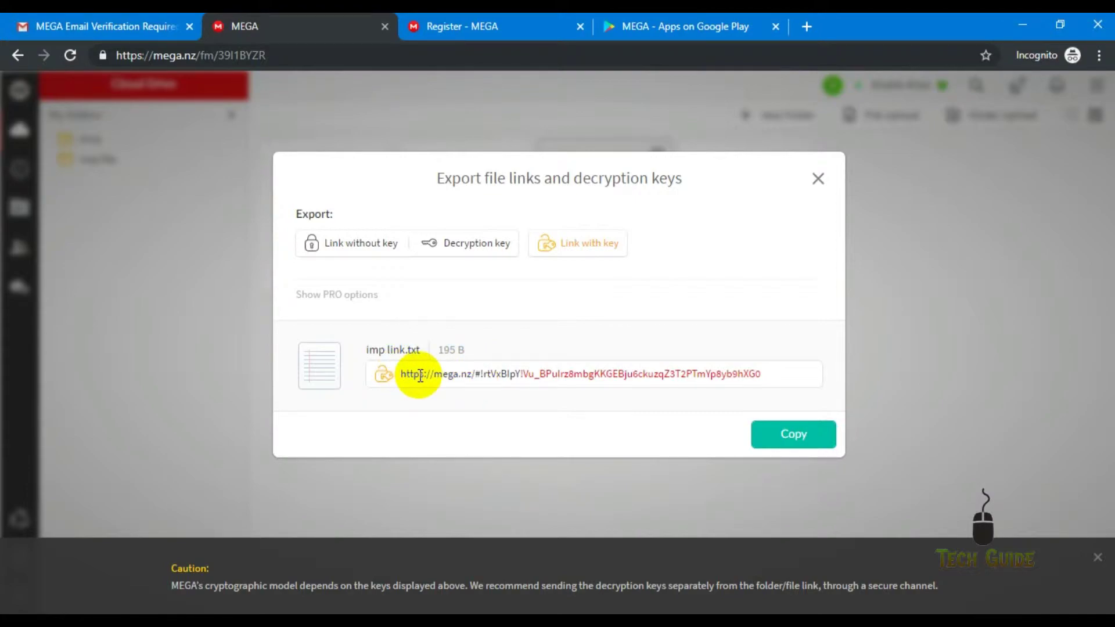
click(819, 179)
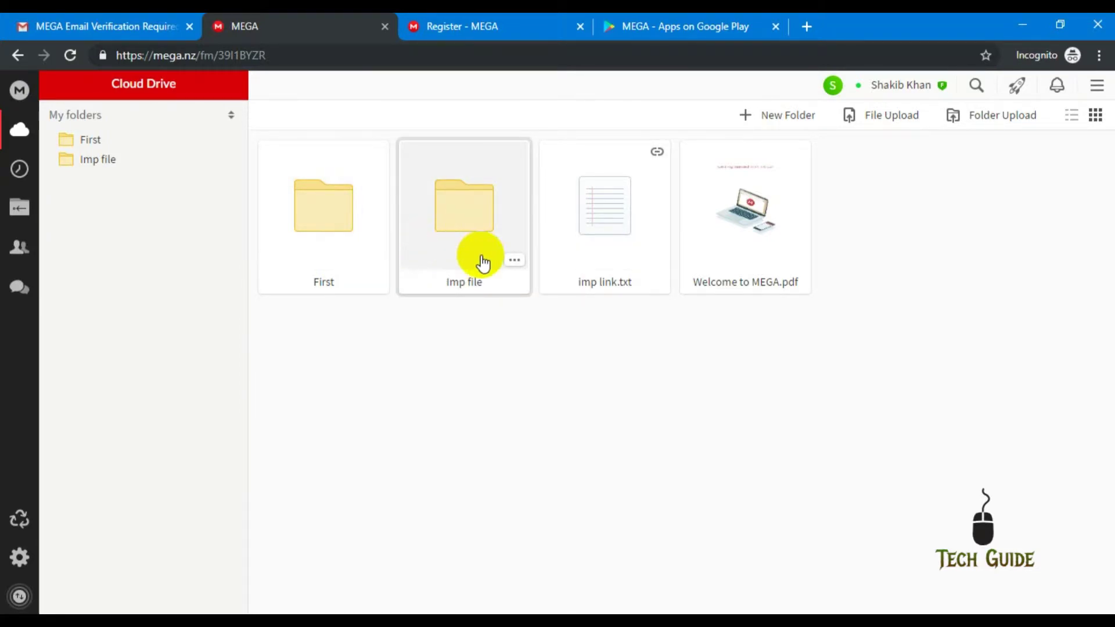
- View the sharing dialog of the Imp file folder and close it without adding any recipient
click(514, 260)
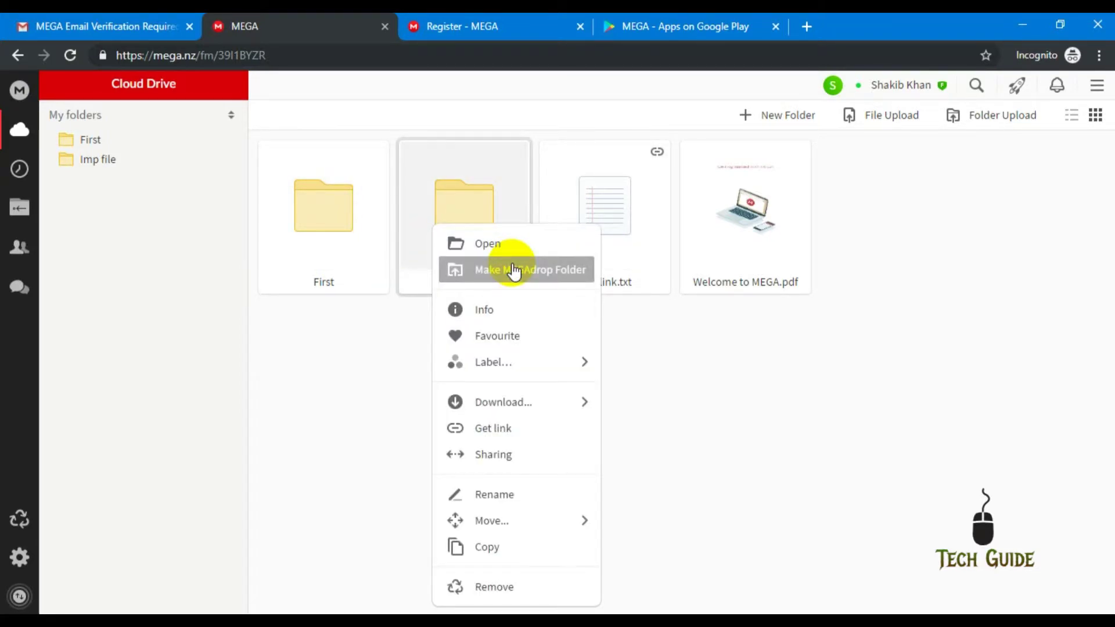
click(503, 459)
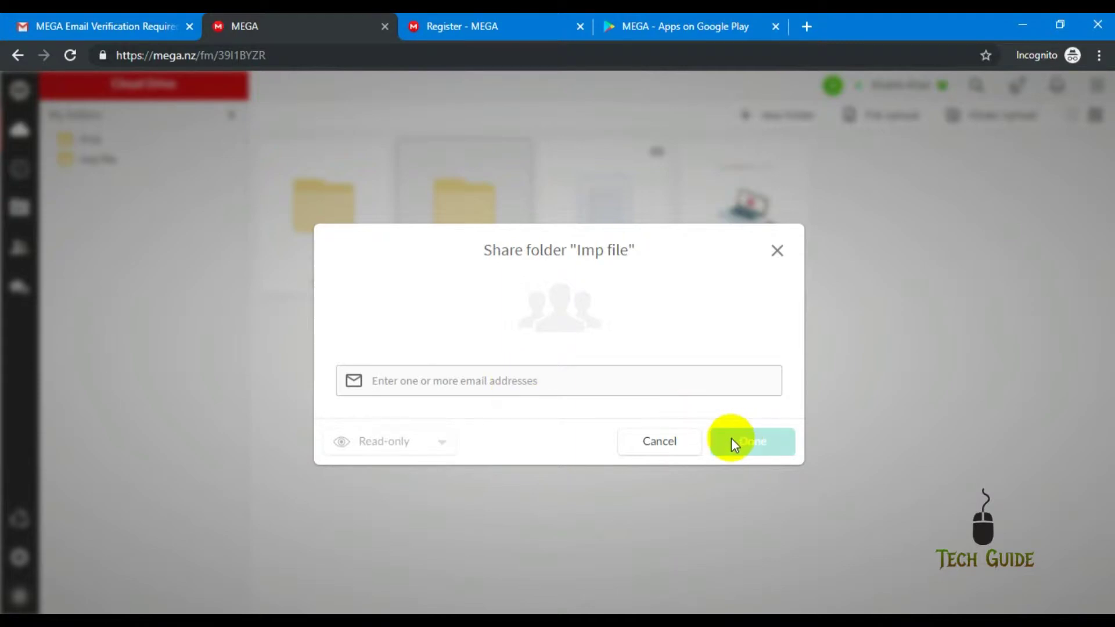
click(776, 250)
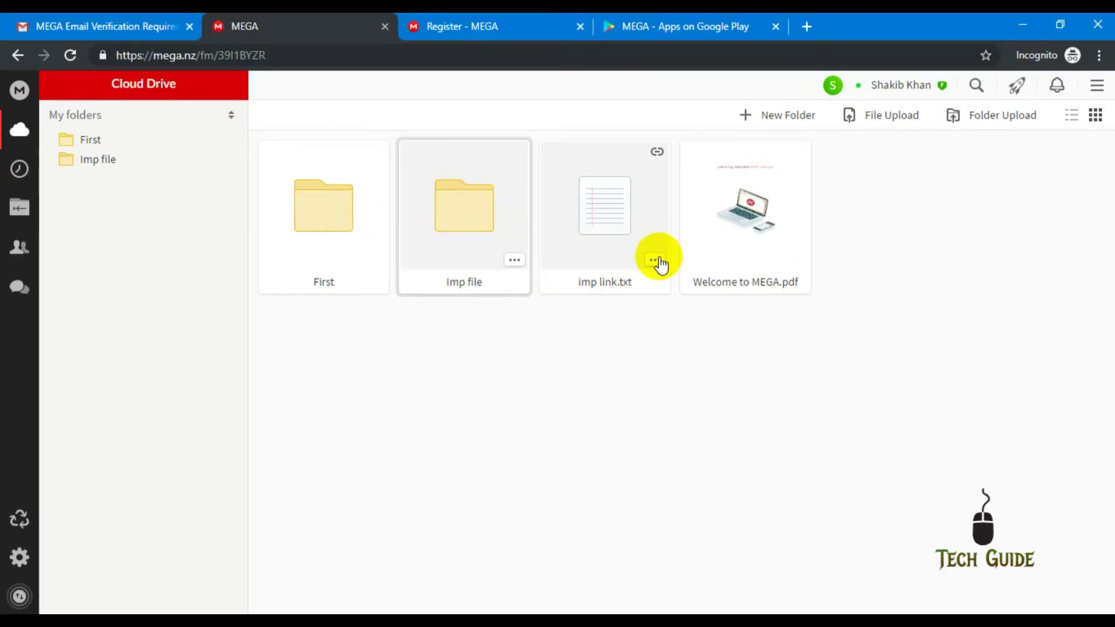
- Remove imp link.txt from the Cloud Drive by moving it to the Rubbish Bin
click(660, 264)
click(655, 261)
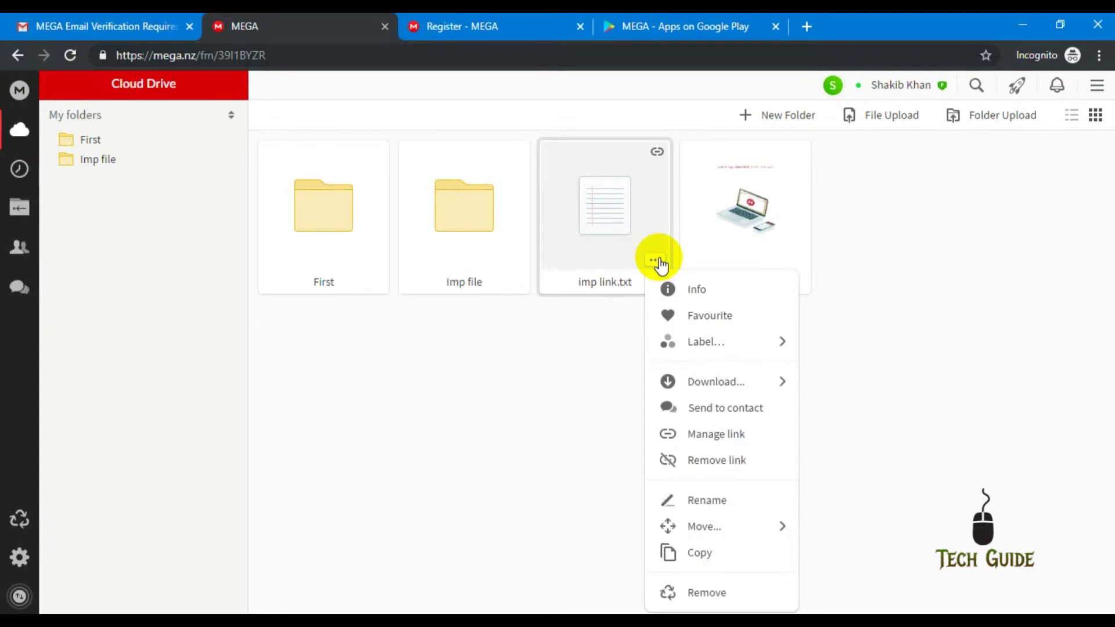
click(711, 594)
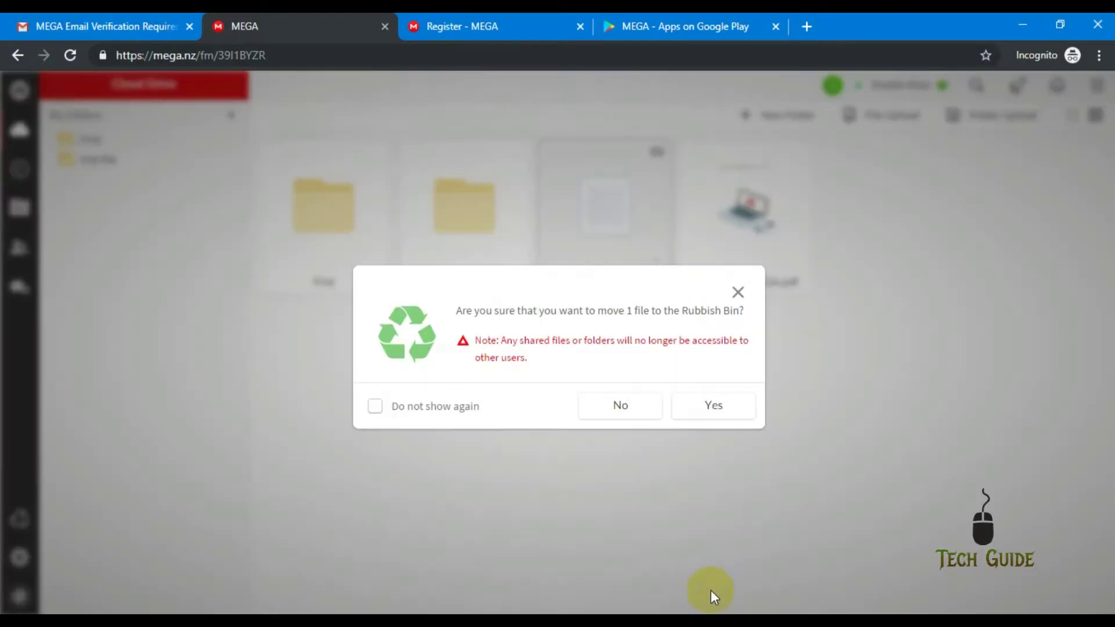
click(716, 402)
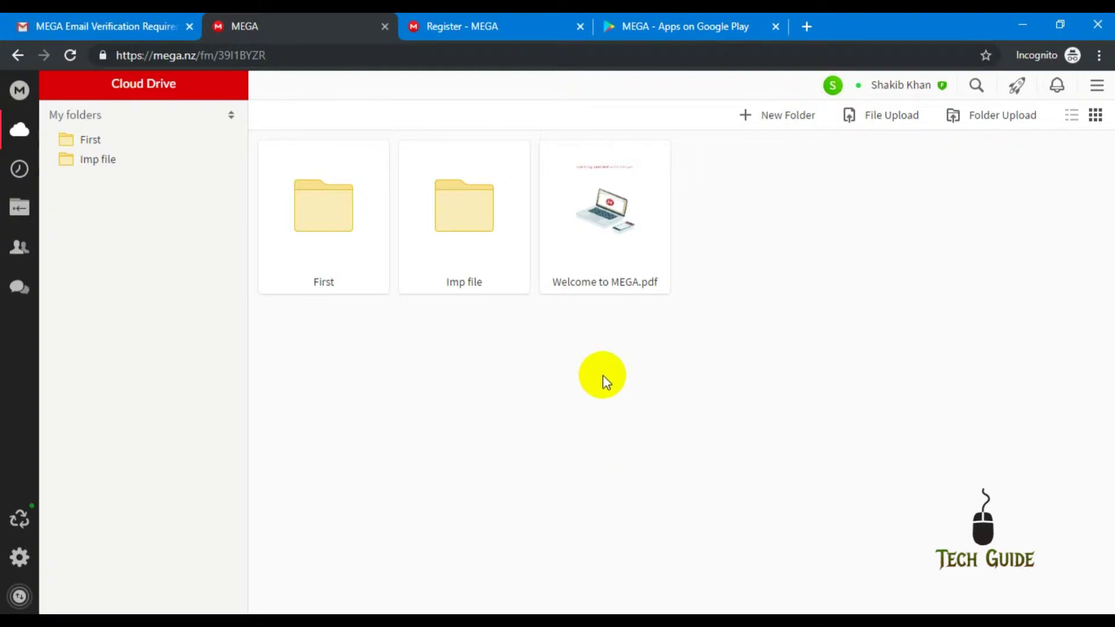
- Permanently empty the Rubbish Bin and return to the Cloud Drive
click(19, 521)
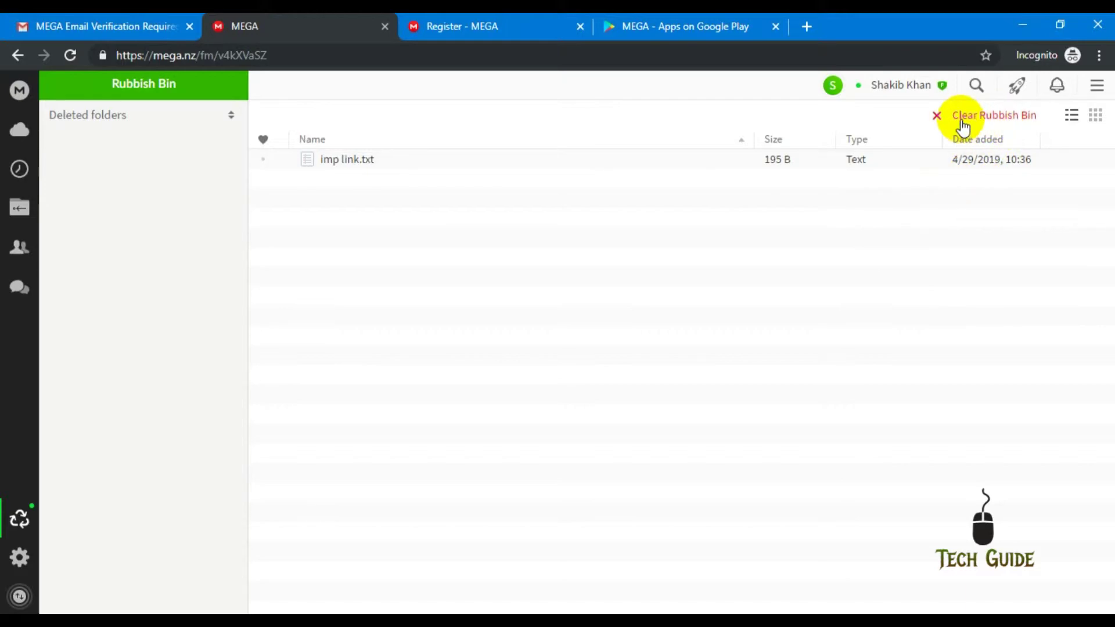
click(981, 116)
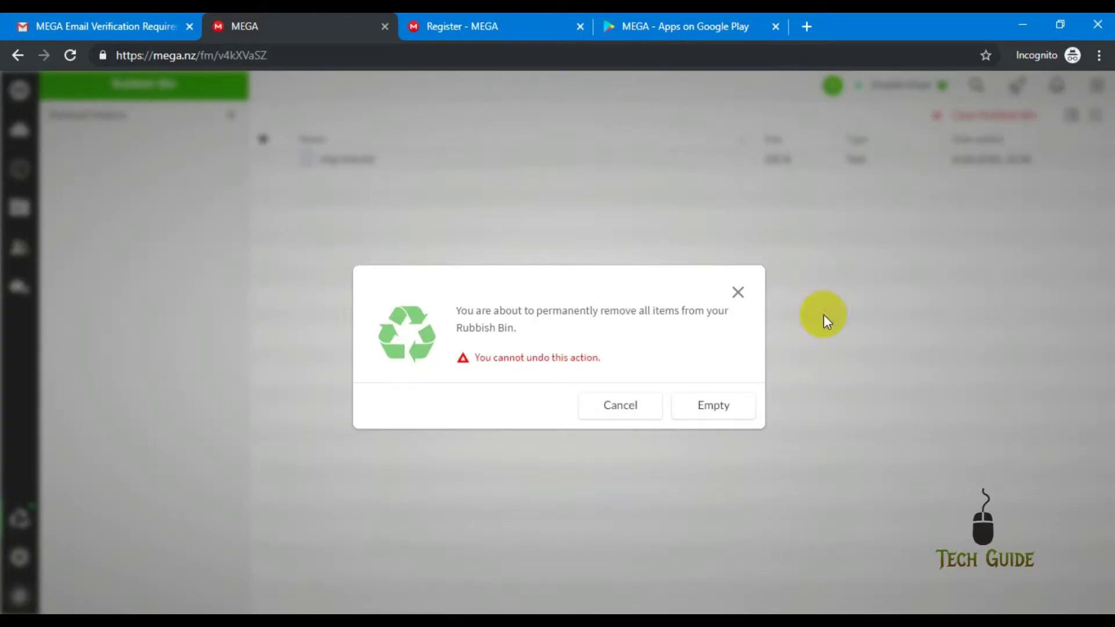
click(704, 405)
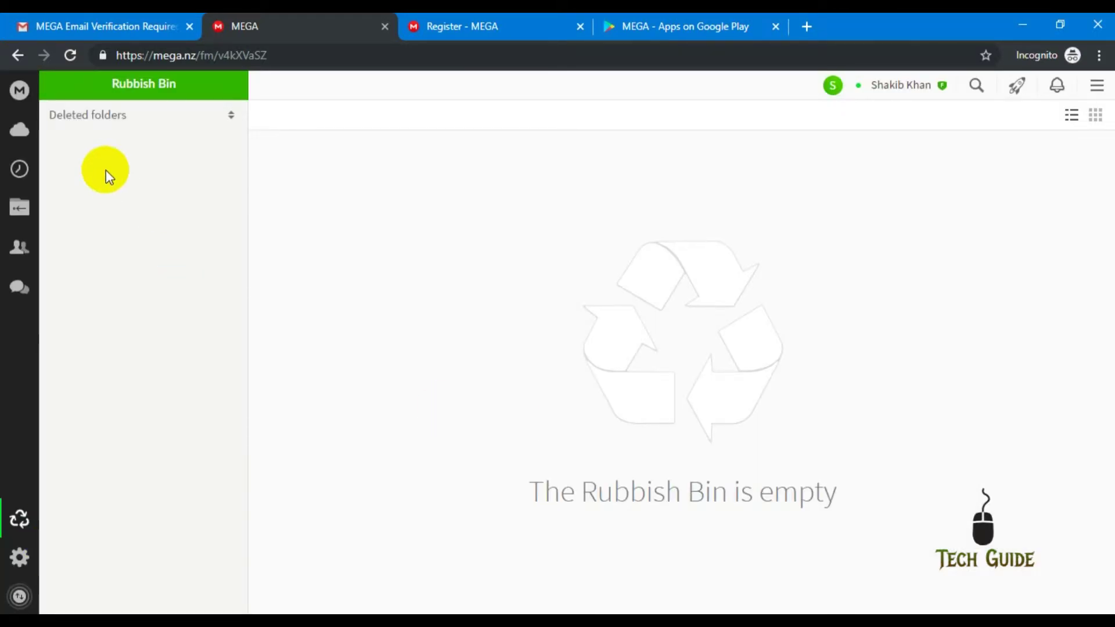
click(20, 130)
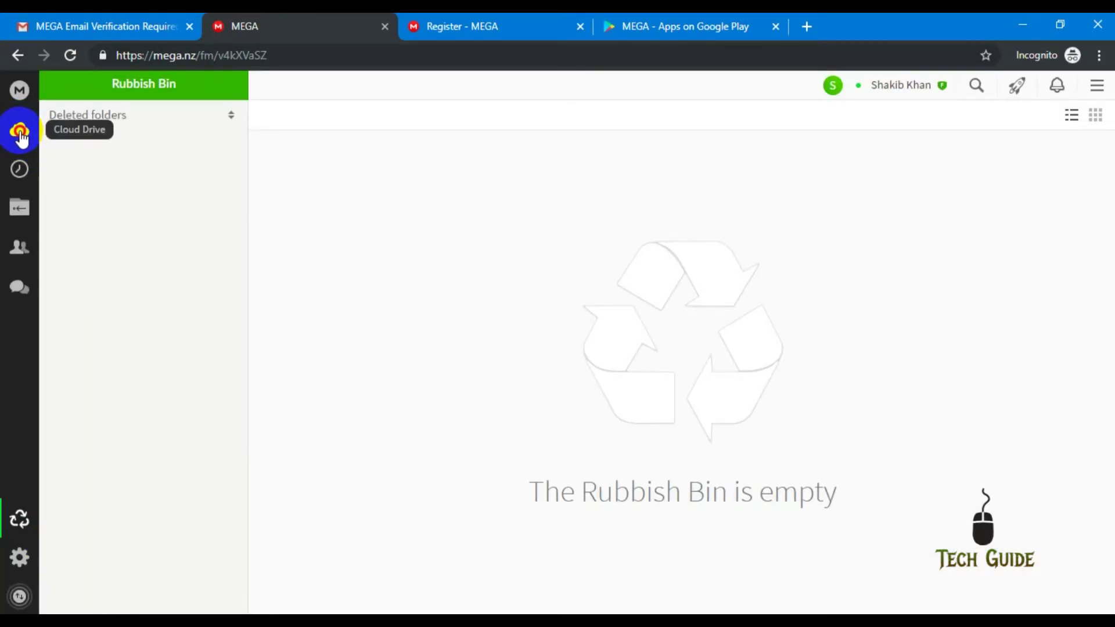
click(19, 131)
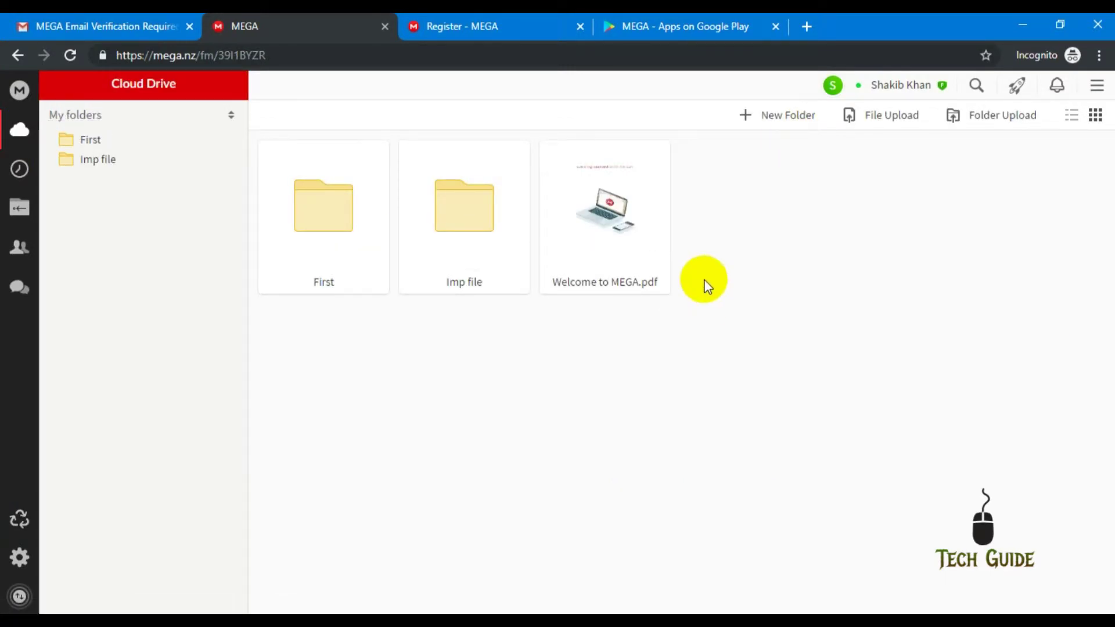
- Open the MEGA Desktop App page and look over its download options for Mac, Windows and Linux
click(1097, 90)
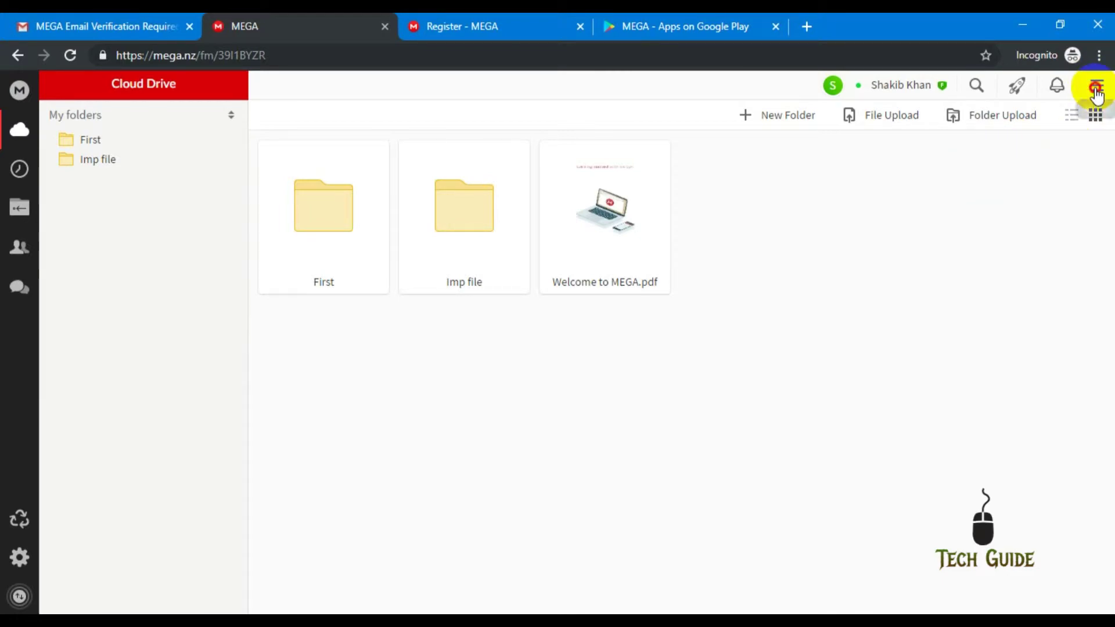
scroll(1057, 400, down, 2)
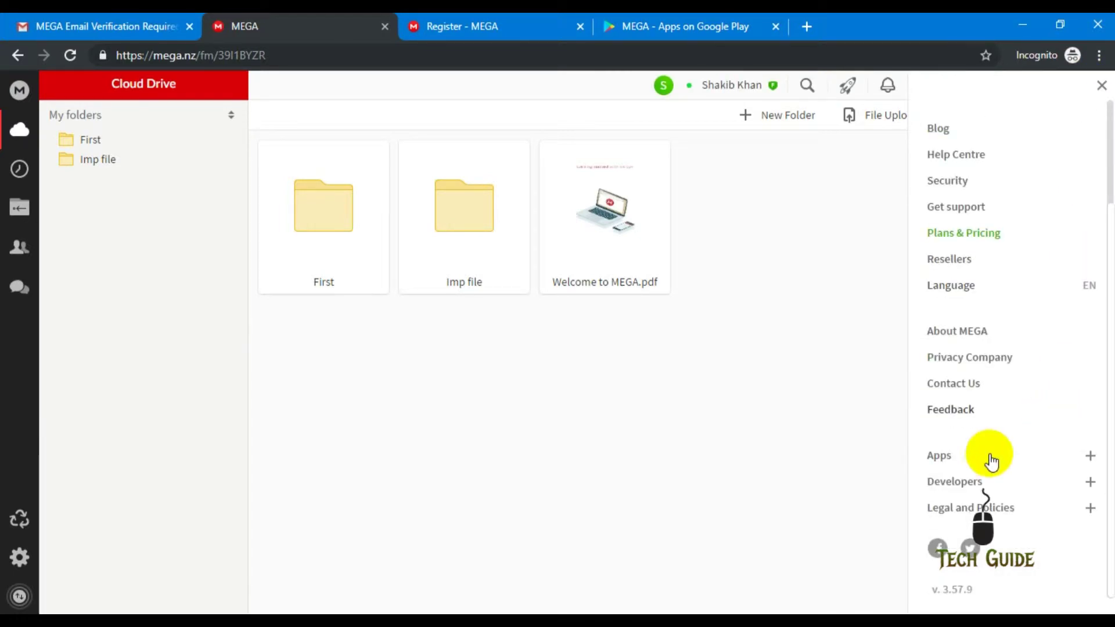
click(1091, 463)
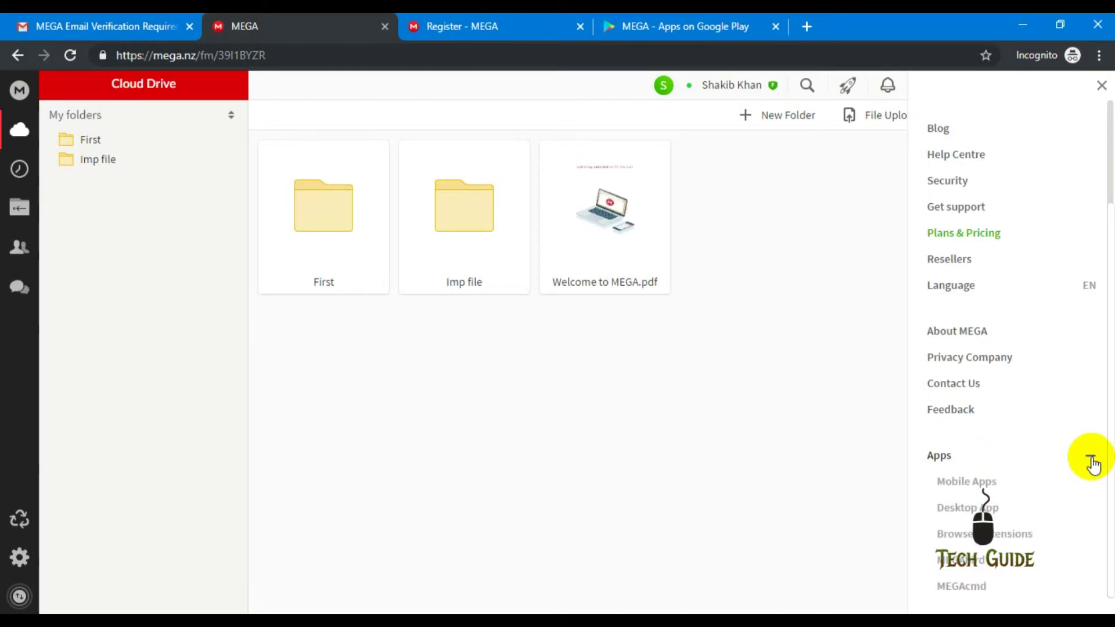
click(966, 508)
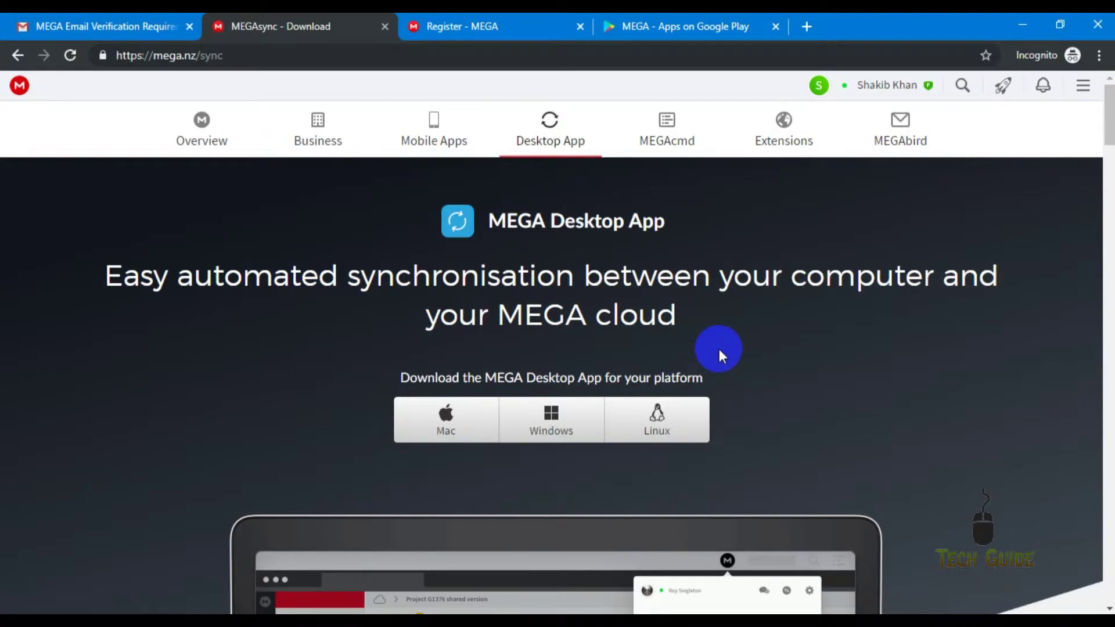
scroll(719, 350, down, 5)
scroll(719, 354, up, 2)
click(567, 273)
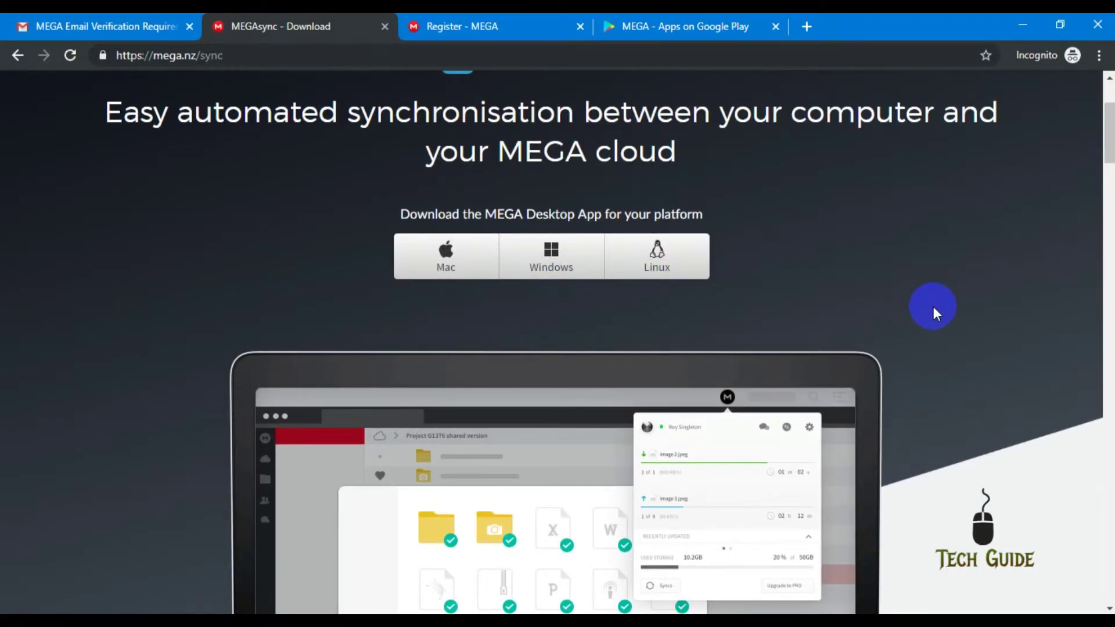
scroll(890, 307, down, 3)
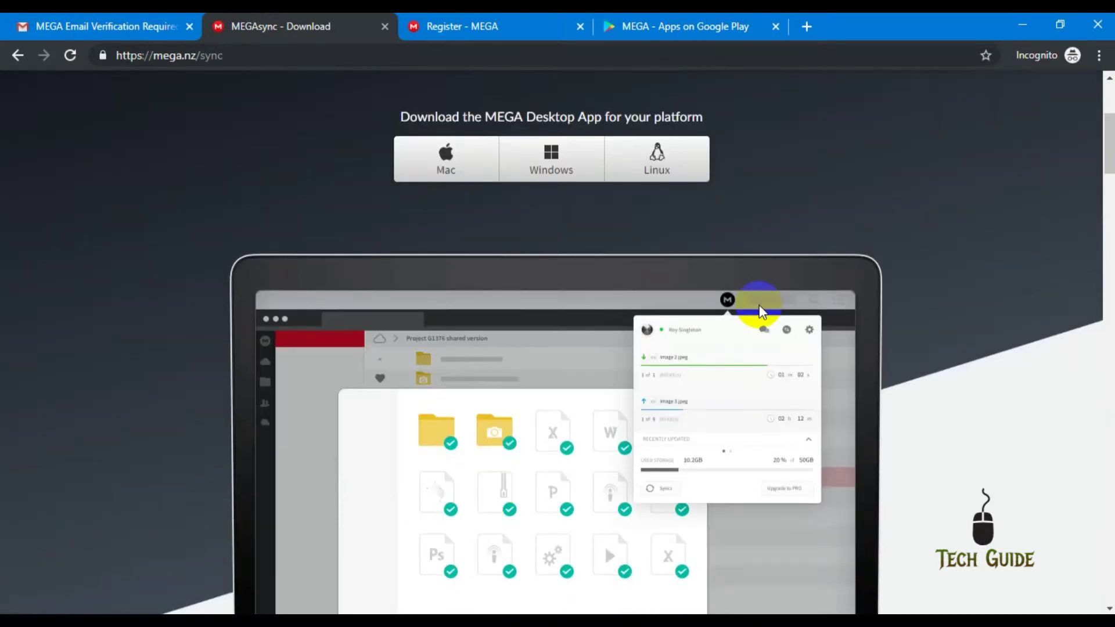
scroll(557, 337, up, 3)
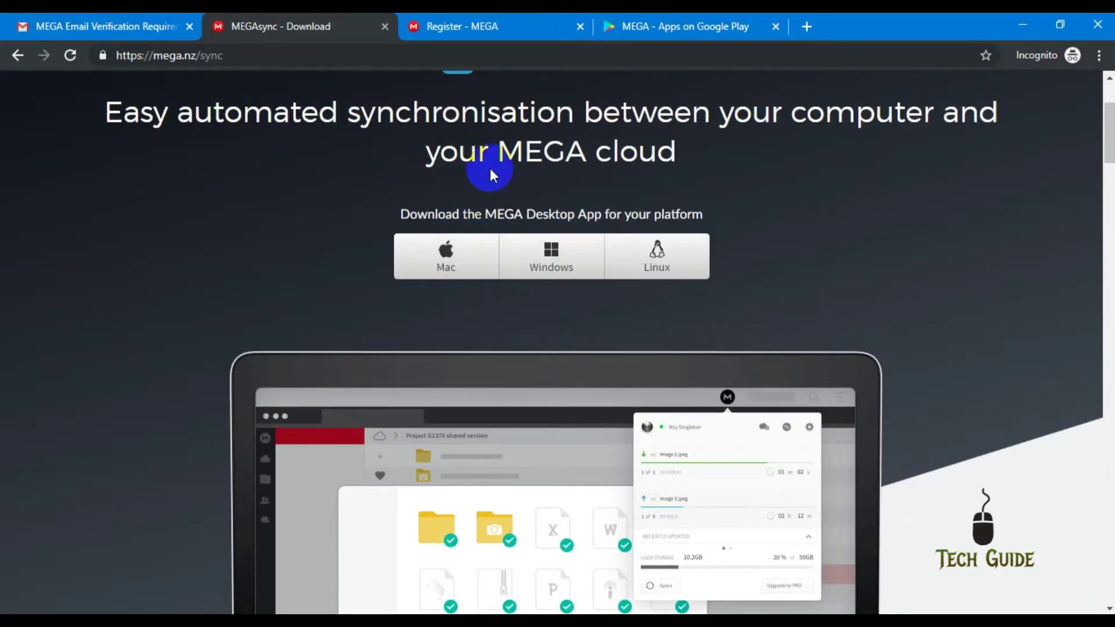
- View the MEGA mobile app's Google Play listing and return to the MEGA Desktop App page
click(676, 20)
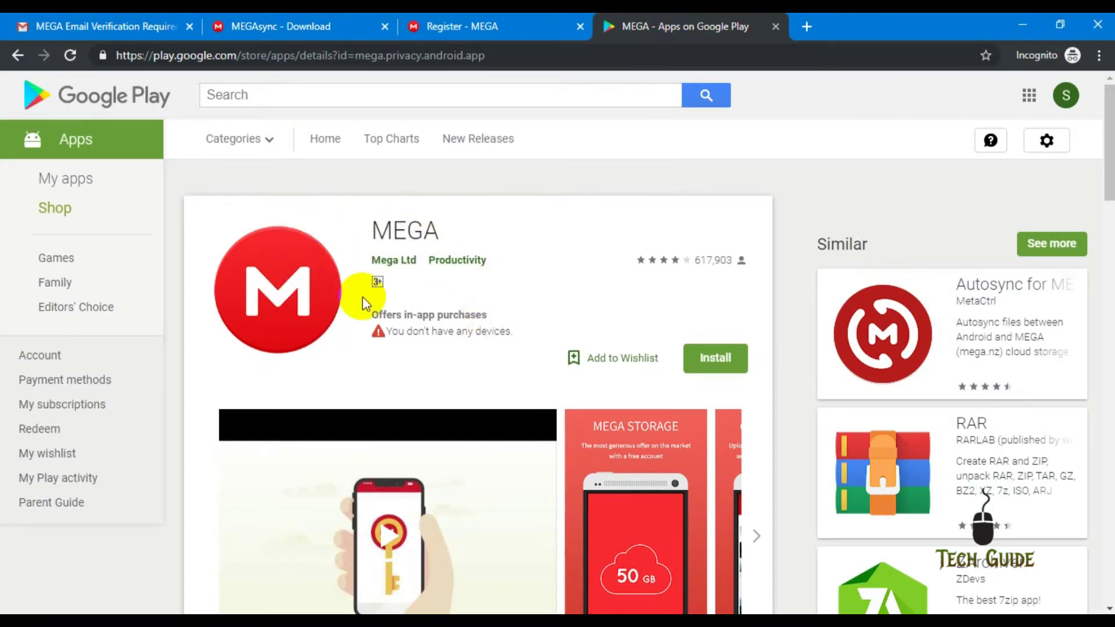
click(782, 33)
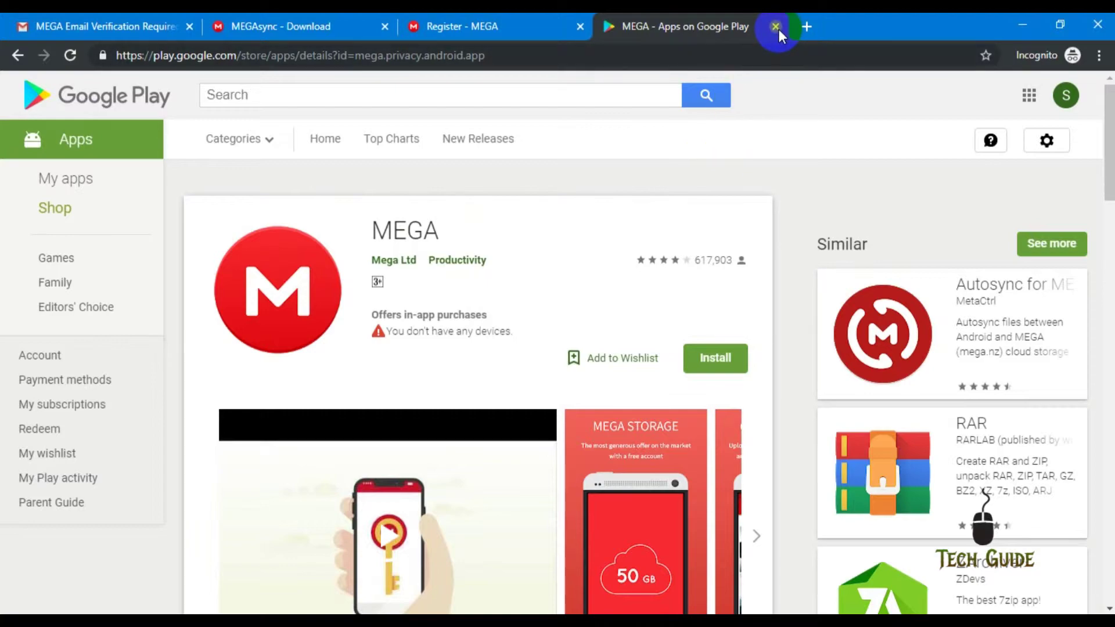
click(285, 30)
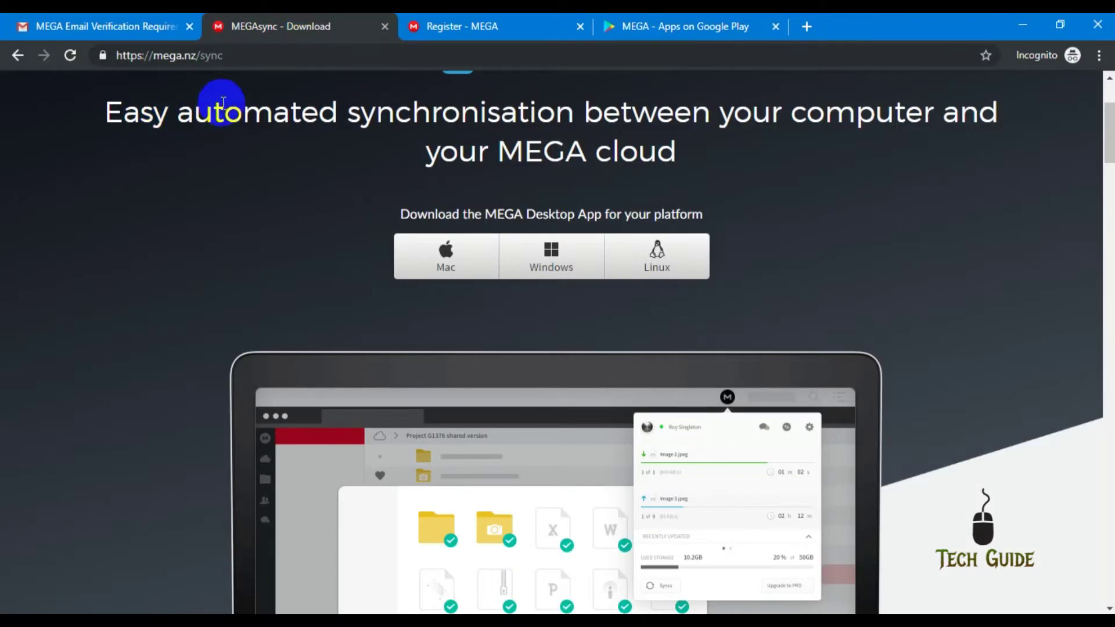
- Go back to the Cloud Drive, check the storage usage on the account dashboard, and return to the Cloud Drive
click(18, 55)
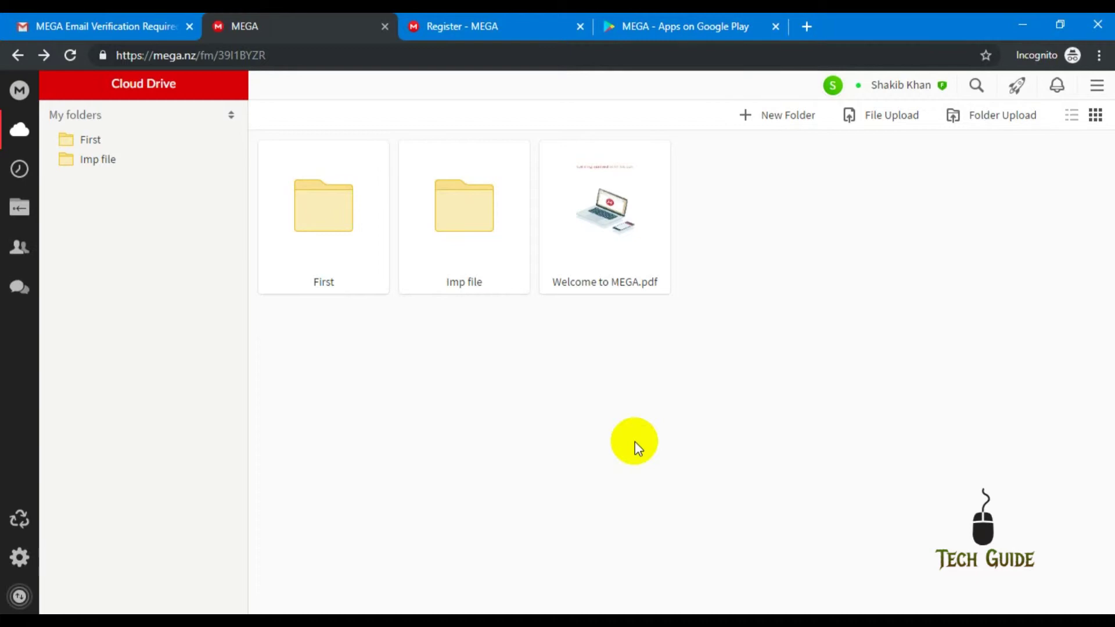
click(19, 91)
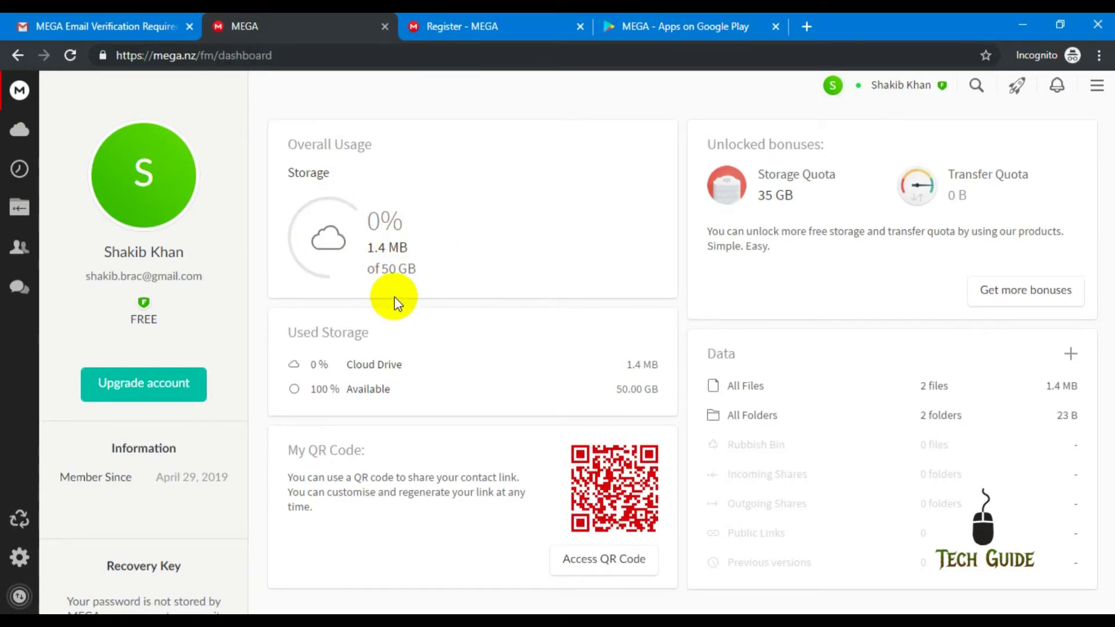
click(21, 129)
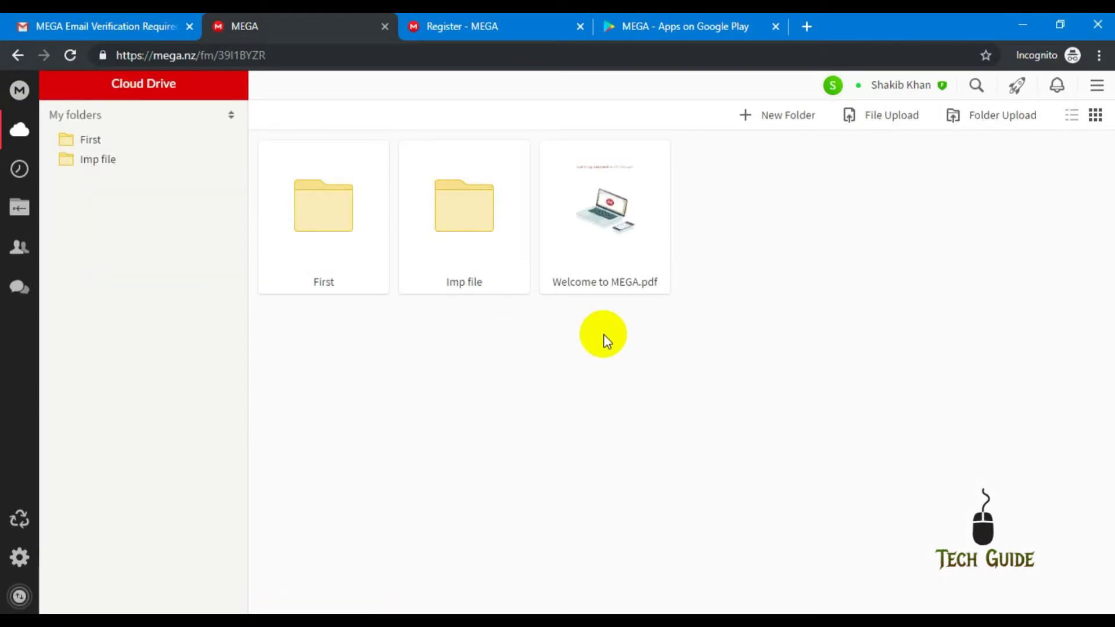
- Open Welcome to MEGA.pdf from the Cloud Drive, skim its pages through to the end, and close the preview
double_click(622, 233)
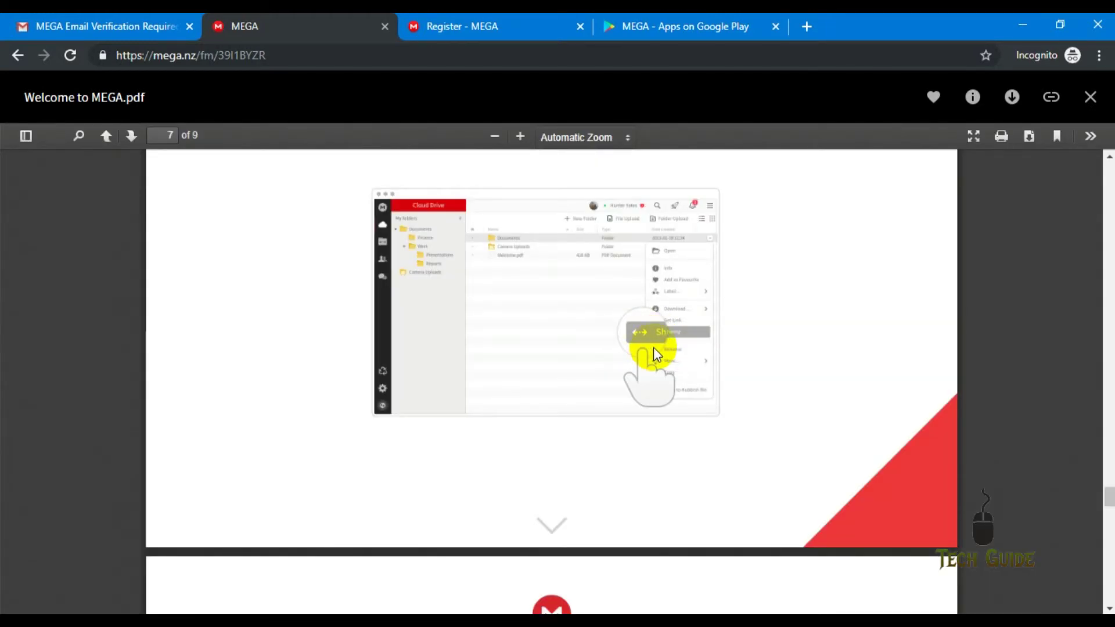
scroll(656, 346, down, 8)
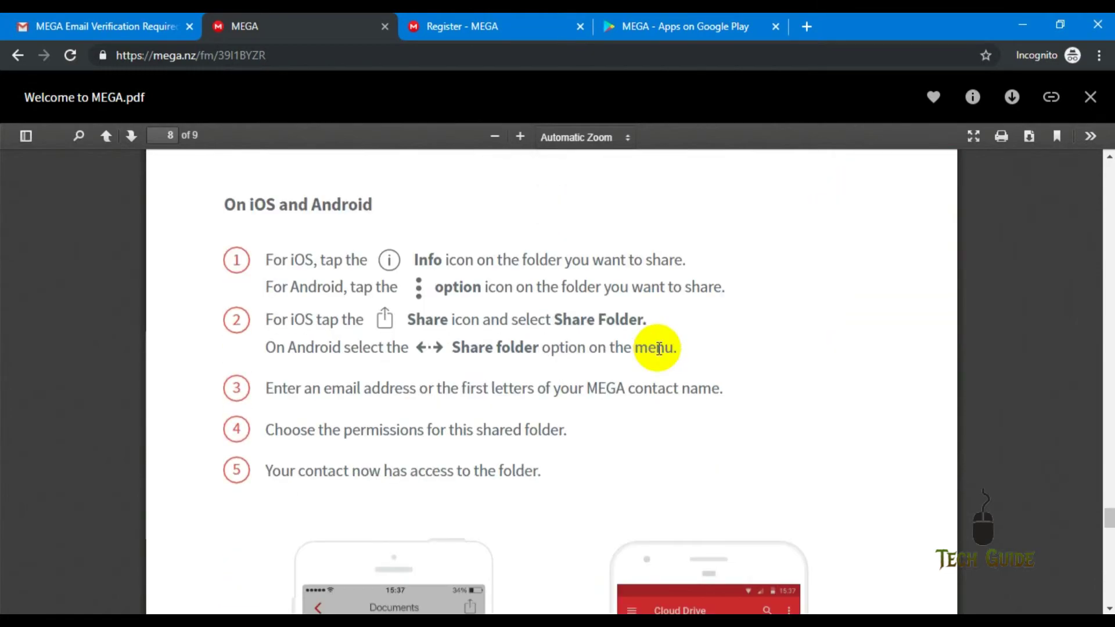
scroll(657, 349, down, 10)
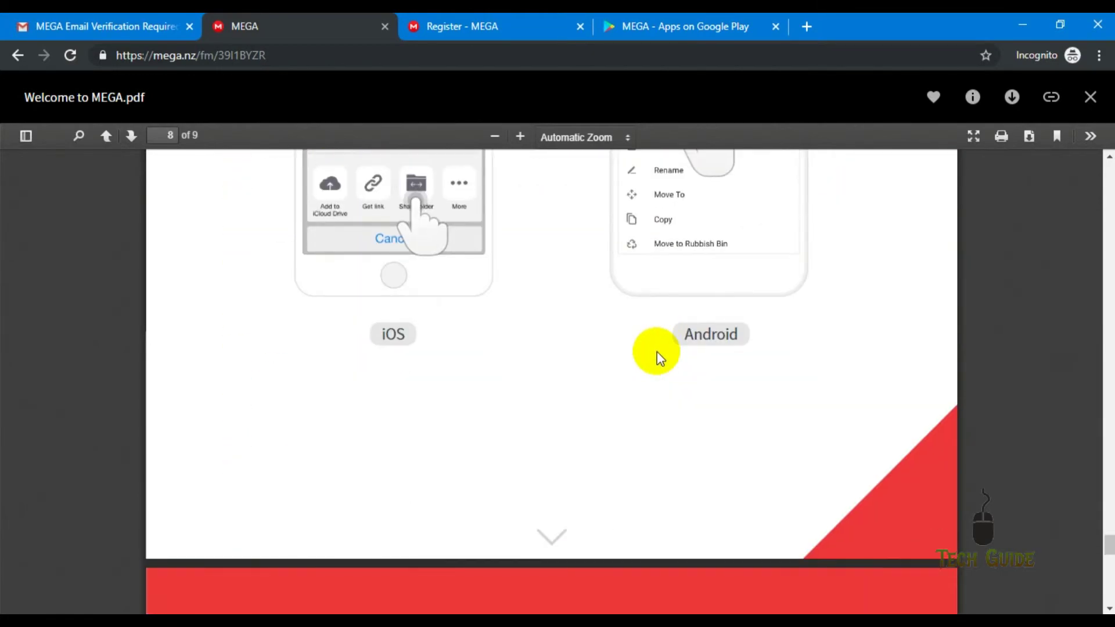
scroll(657, 351, down, 10)
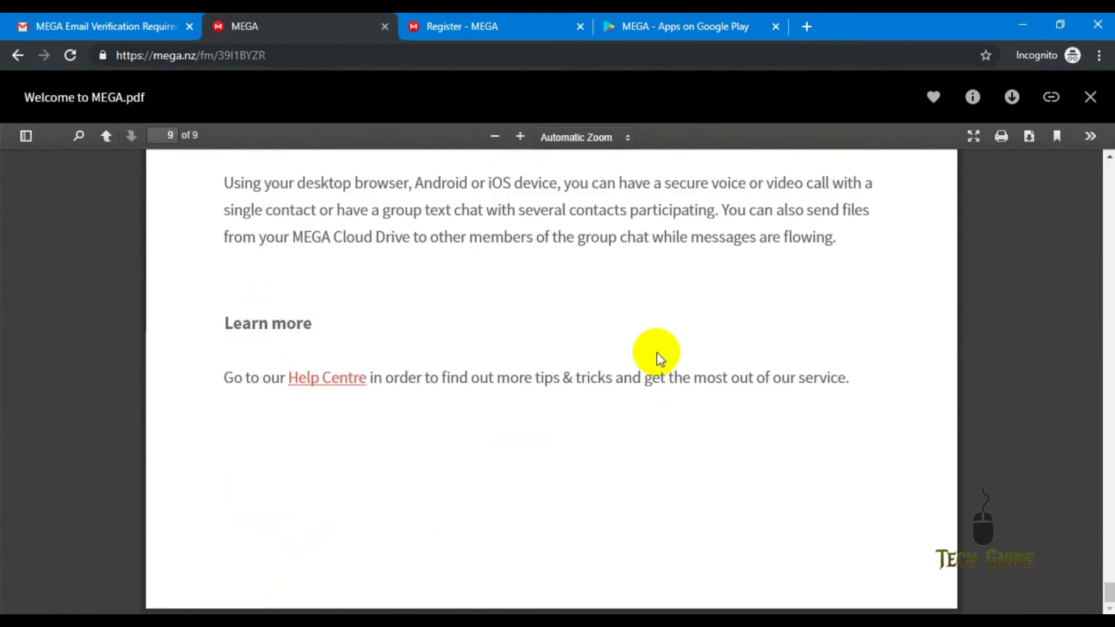
scroll(656, 357, up, 15)
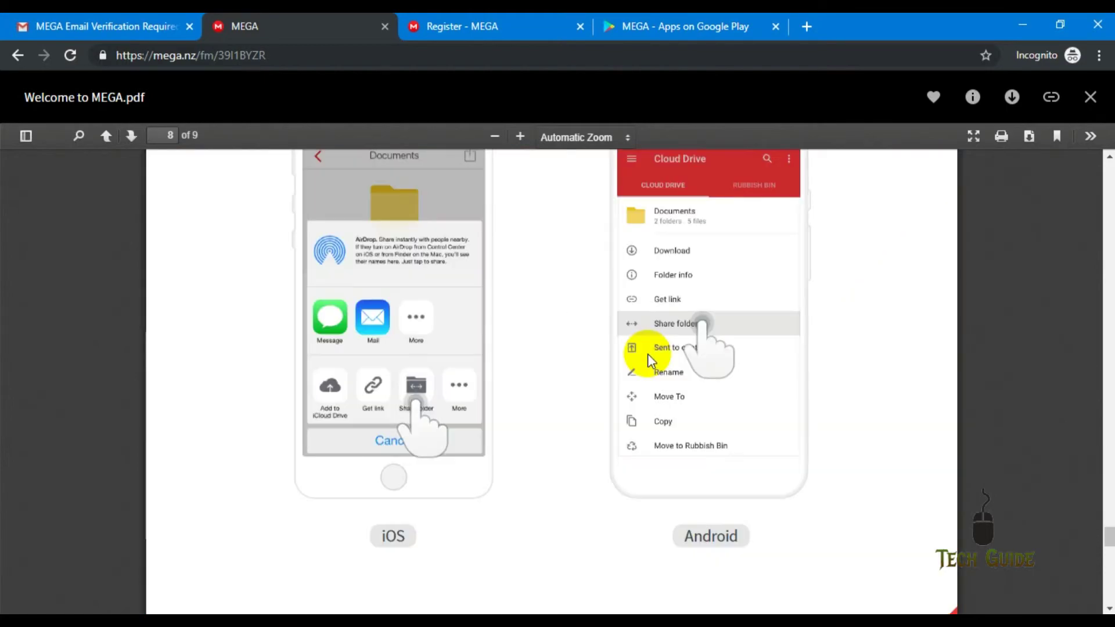
scroll(647, 354, up, 15)
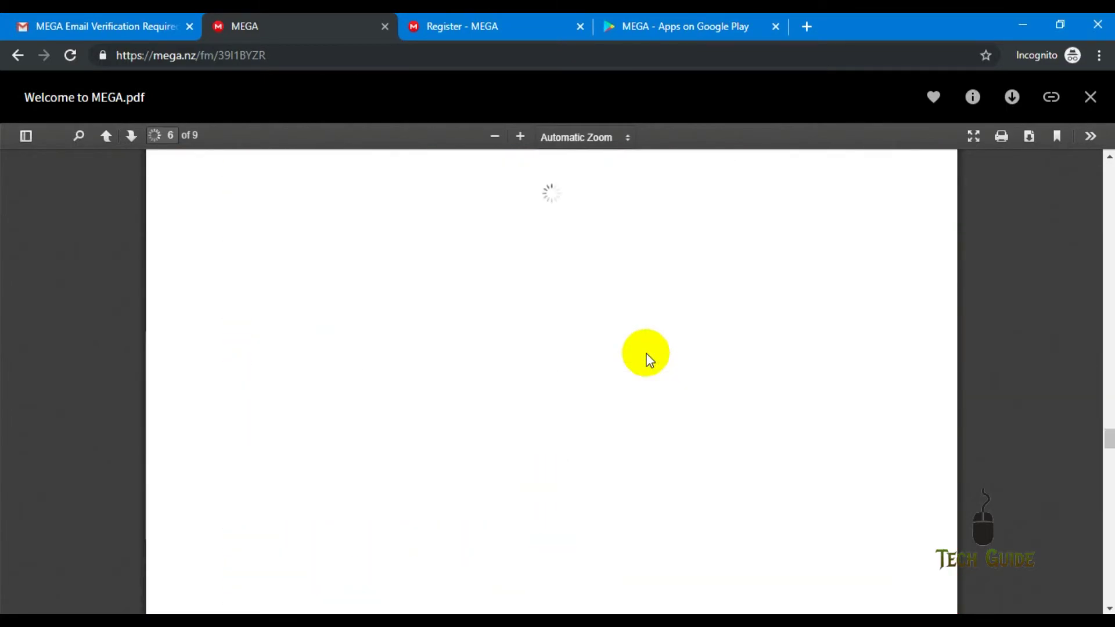
scroll(648, 354, up, 15)
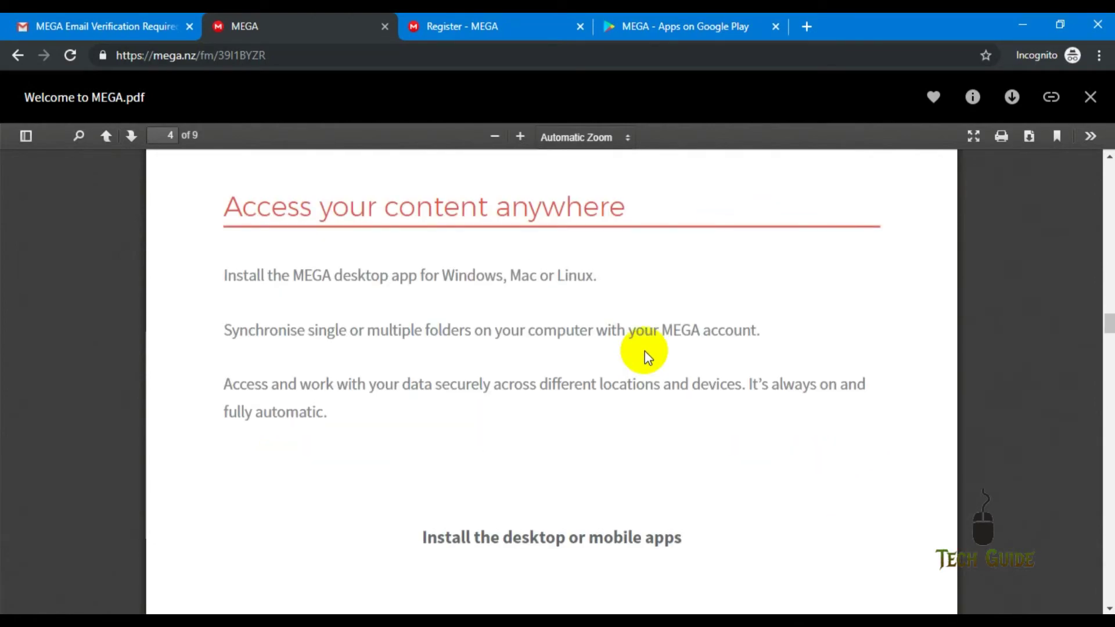
scroll(643, 350, up, 15)
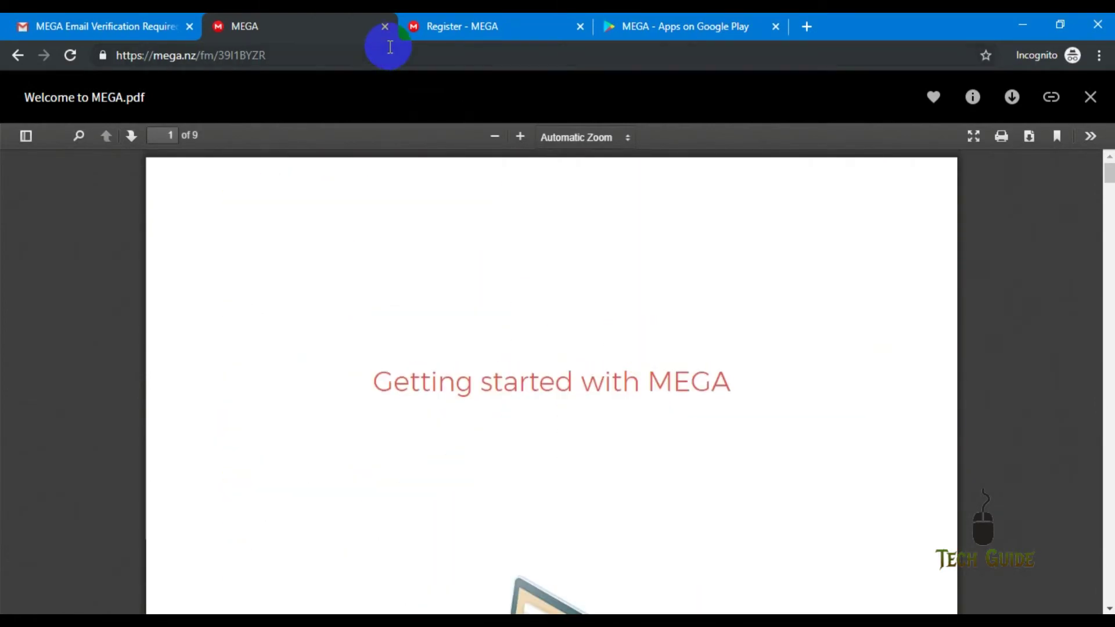
key(alt+Left)
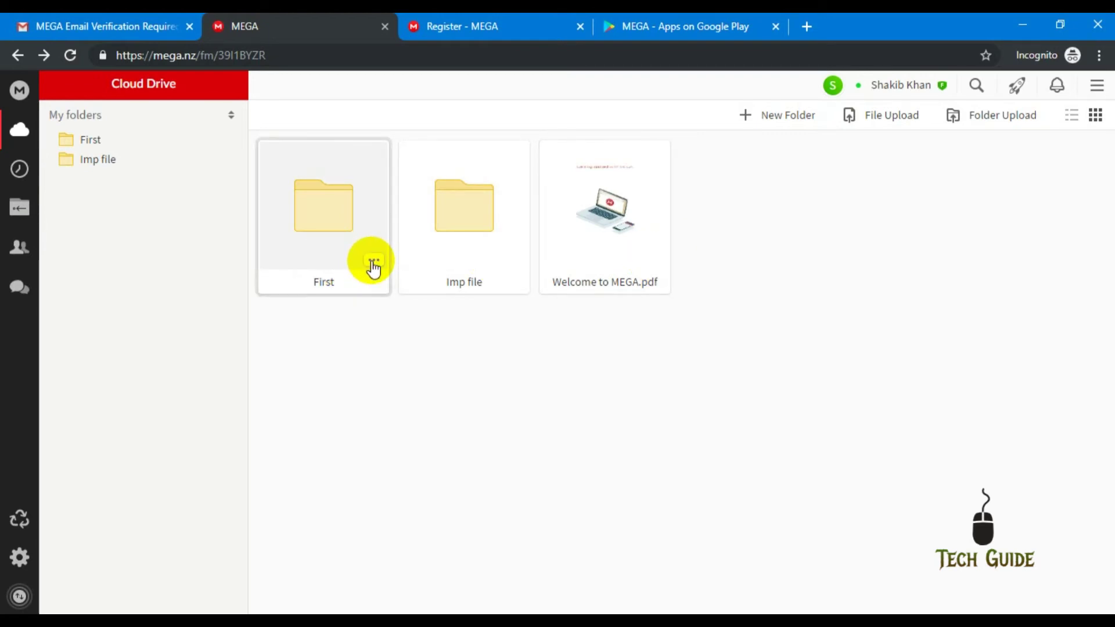
- Download the Imp file folder from the Cloud Drive as a ZIP and dismiss the browser's download bar
click(373, 264)
mouse_move(473, 256)
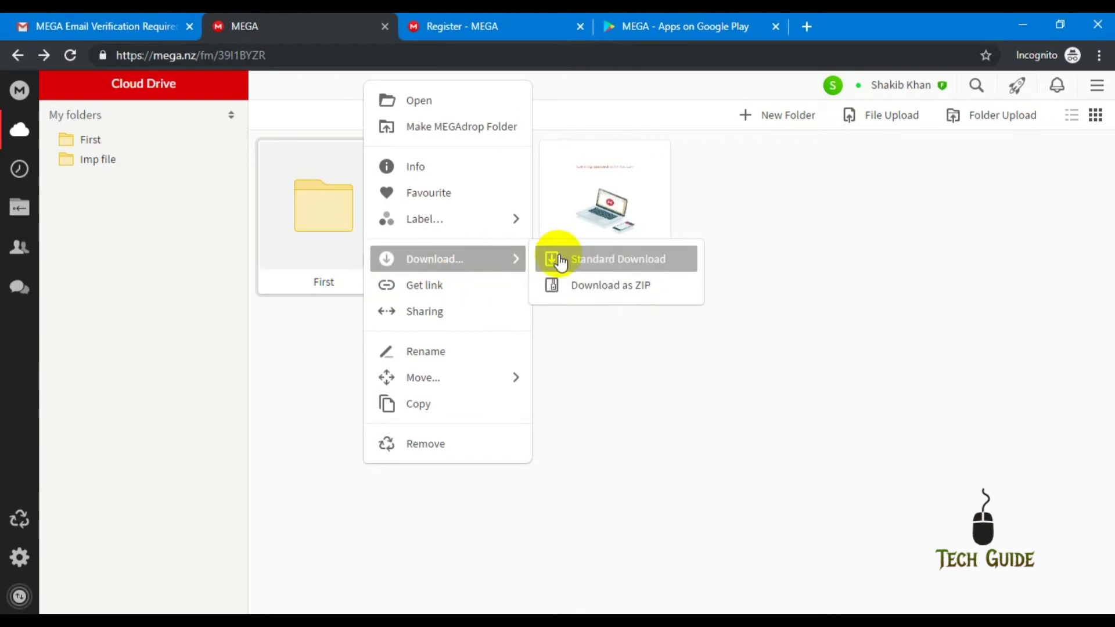
click(623, 262)
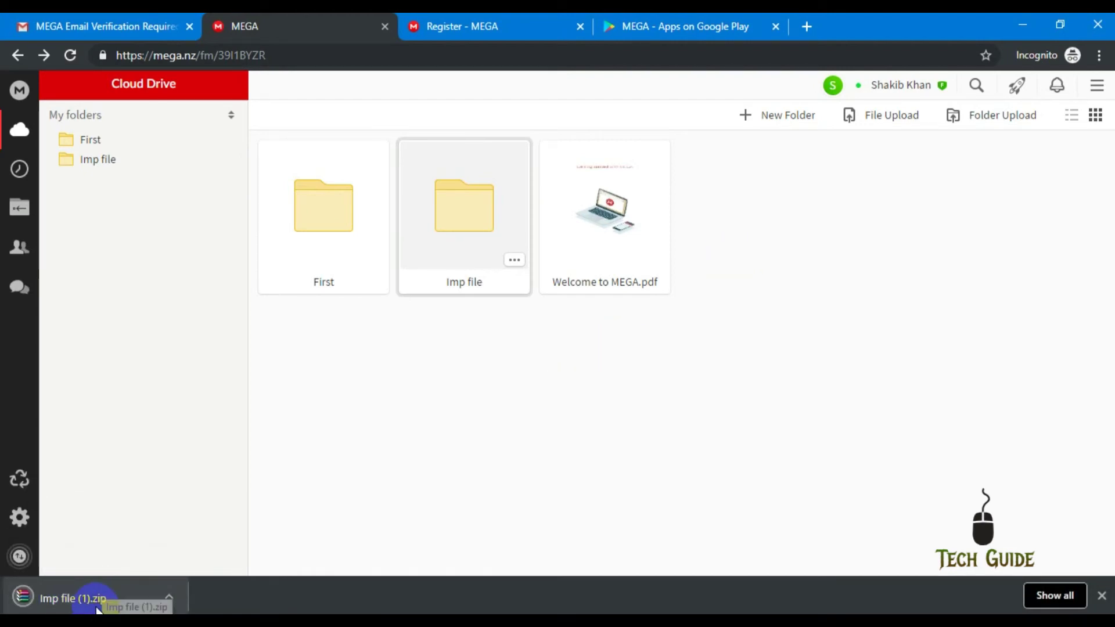
click(1102, 596)
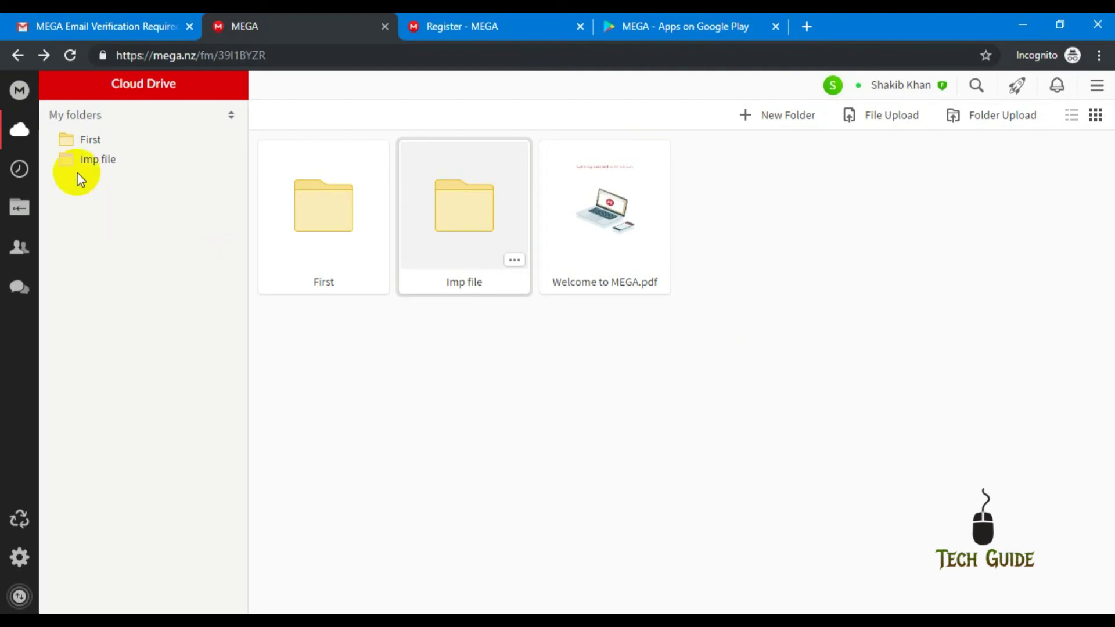
- Look over the account settings from profile down to account cancellation and return to the Cloud Drive
click(894, 88)
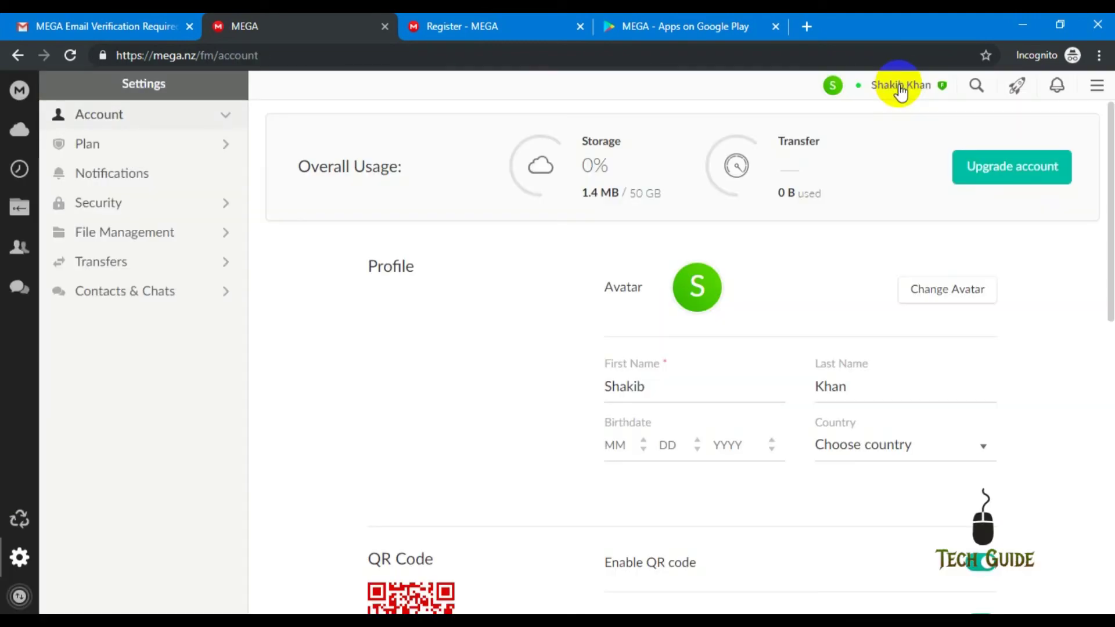
scroll(835, 295, down, 10)
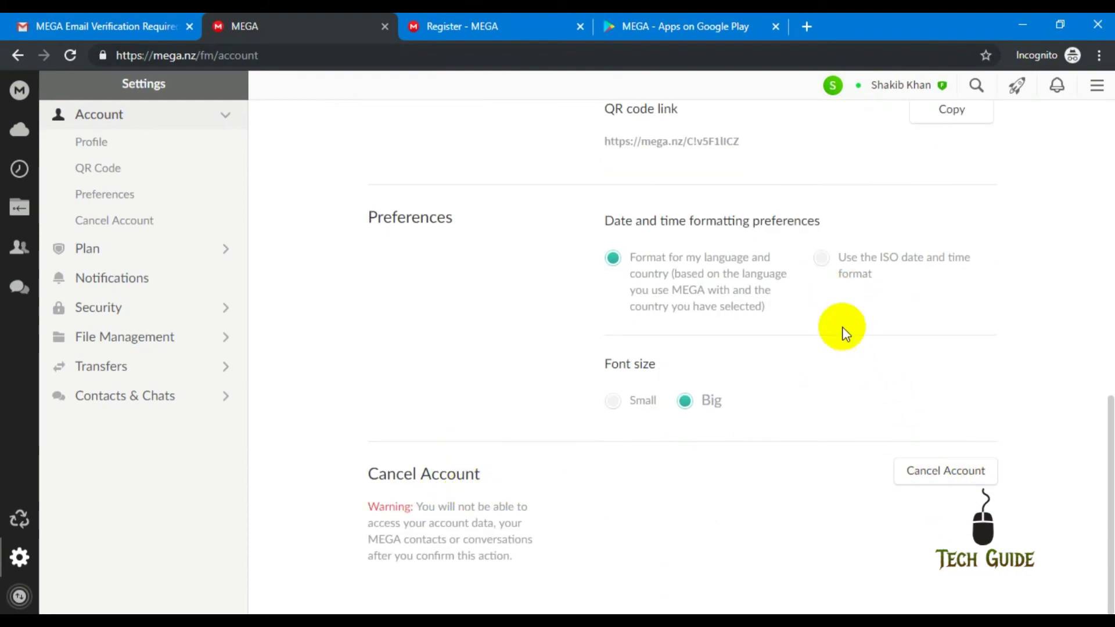
scroll(835, 299, up, 10)
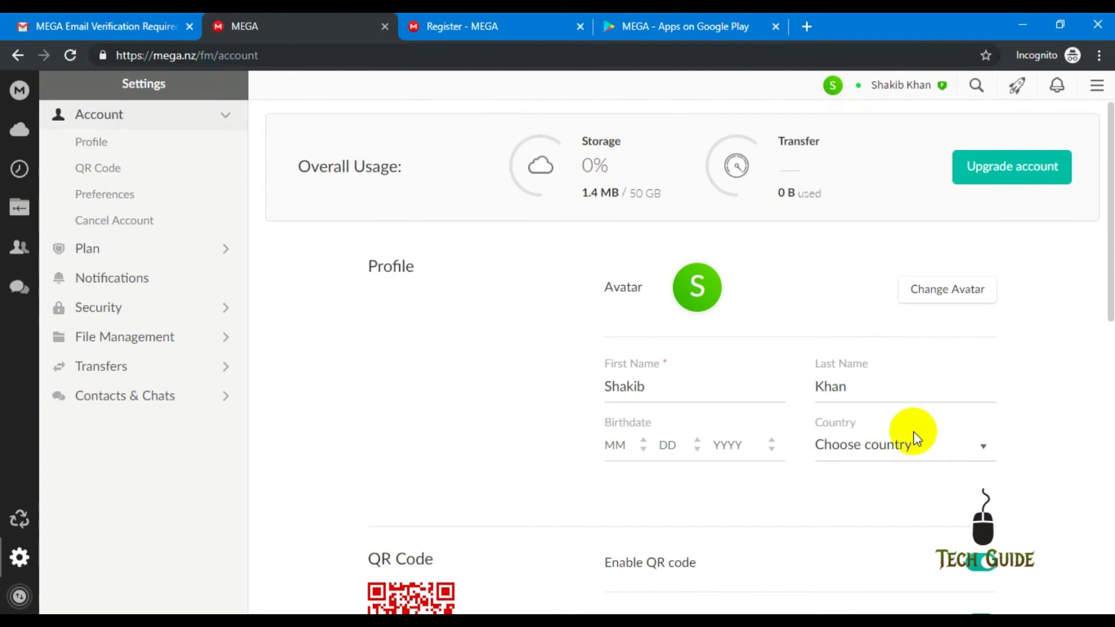
scroll(910, 427, down, 10)
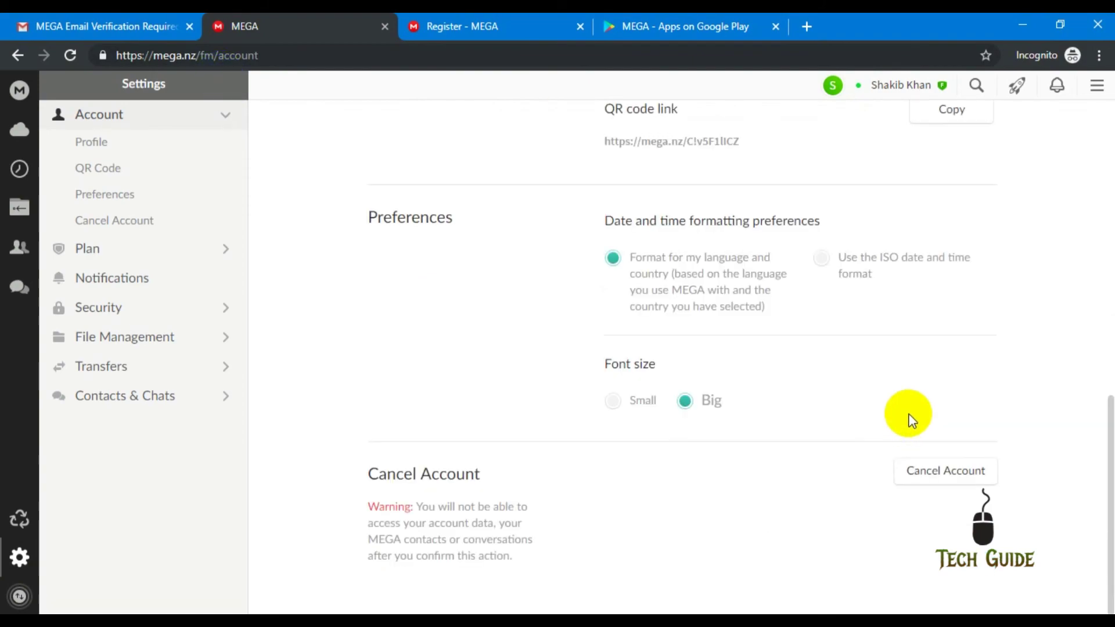
scroll(887, 381, up, 10)
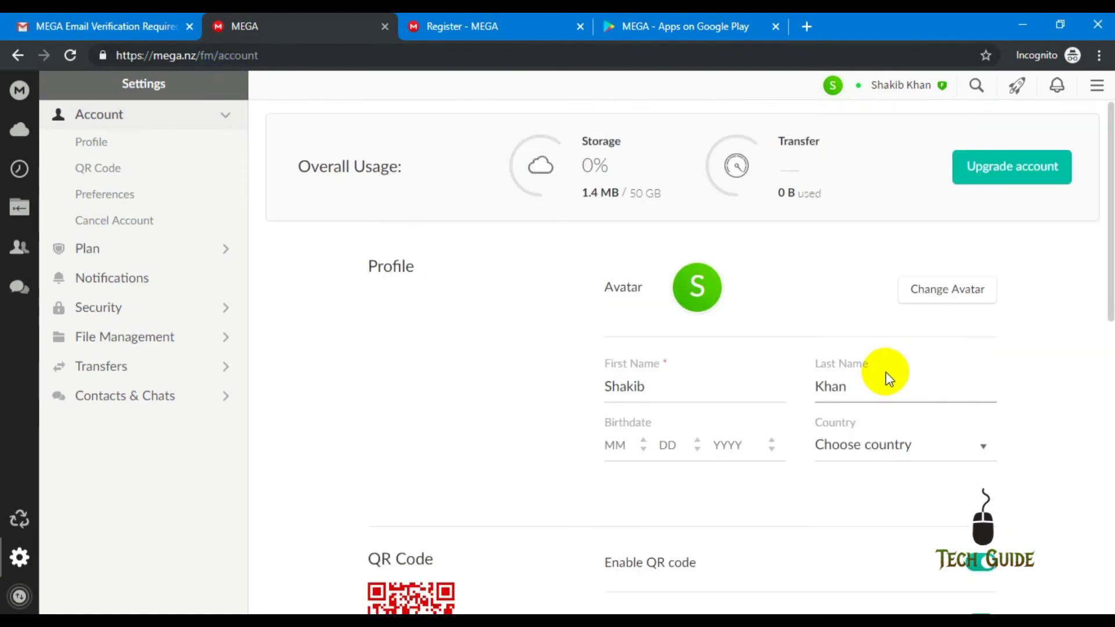
click(9, 138)
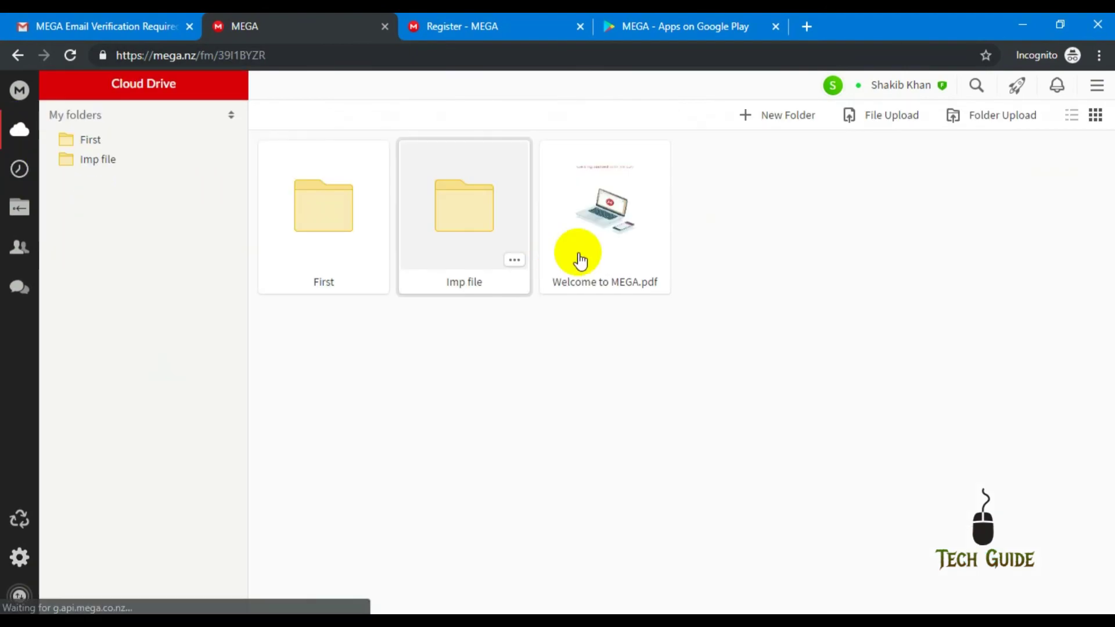